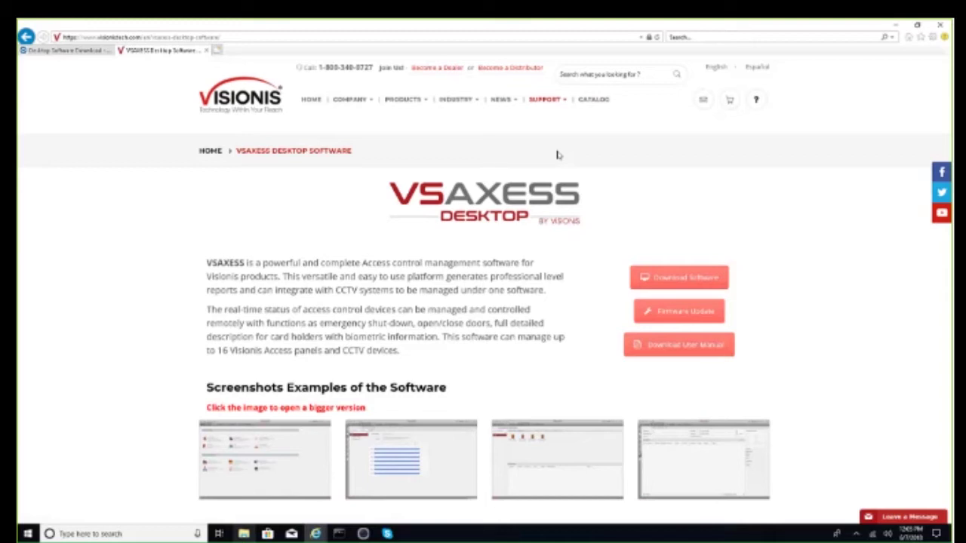
Compare the Vezco VEZPRO Desktop and VSAXESS product pages, ending on the VSAXESS tab
left_click(75, 50)
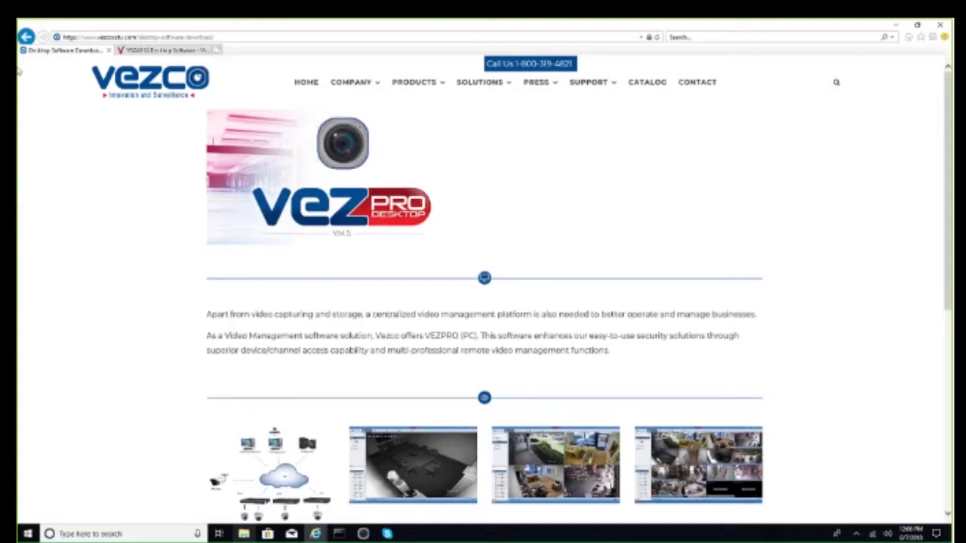
key("ctrl+Tab")
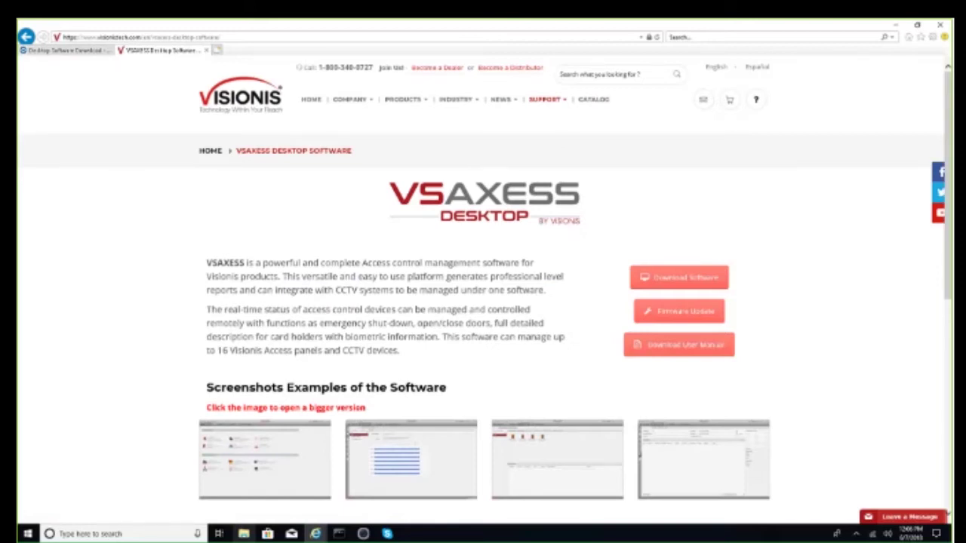
key("ctrl+Tab")
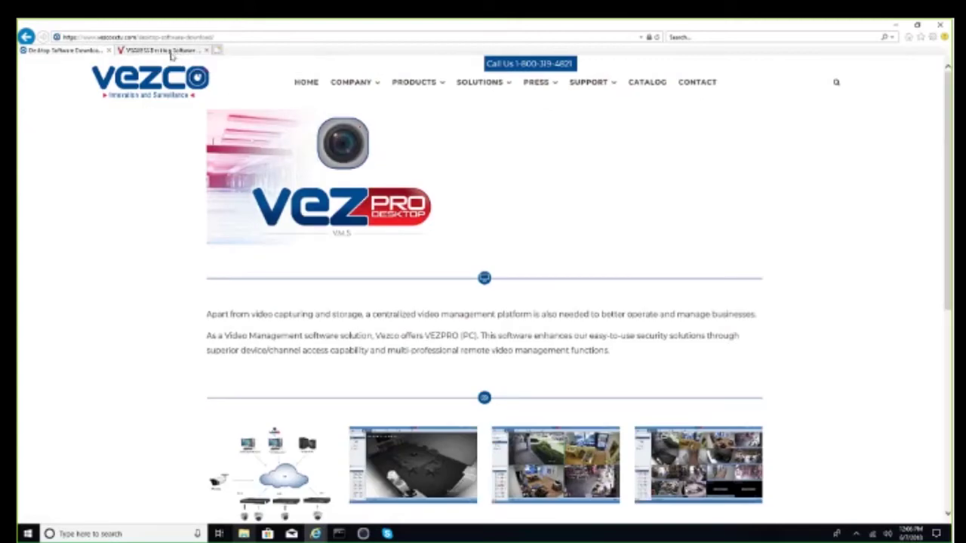
left_click(172, 51)
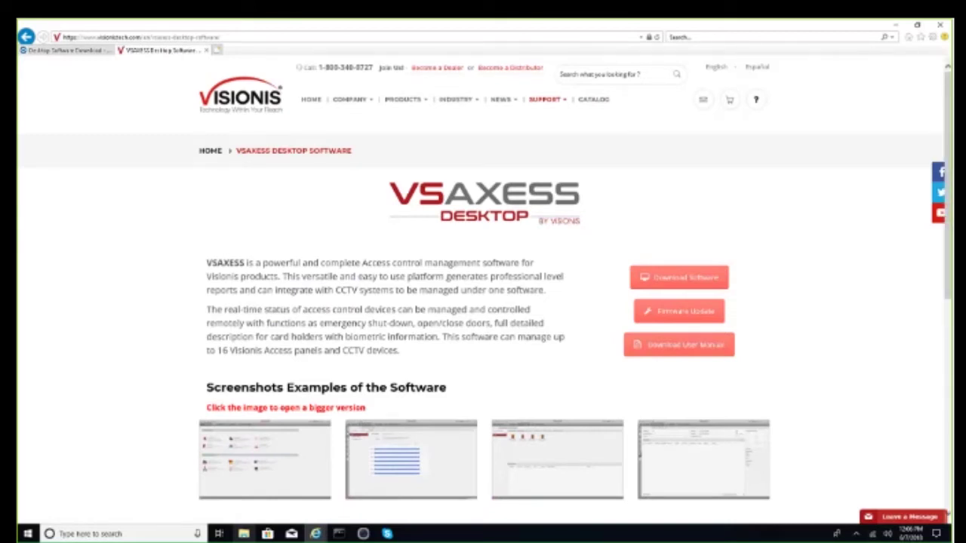
Minimize Internet Explorer, then restore the VEZPRO client and exit it, confirming with OK
left_click(898, 24)
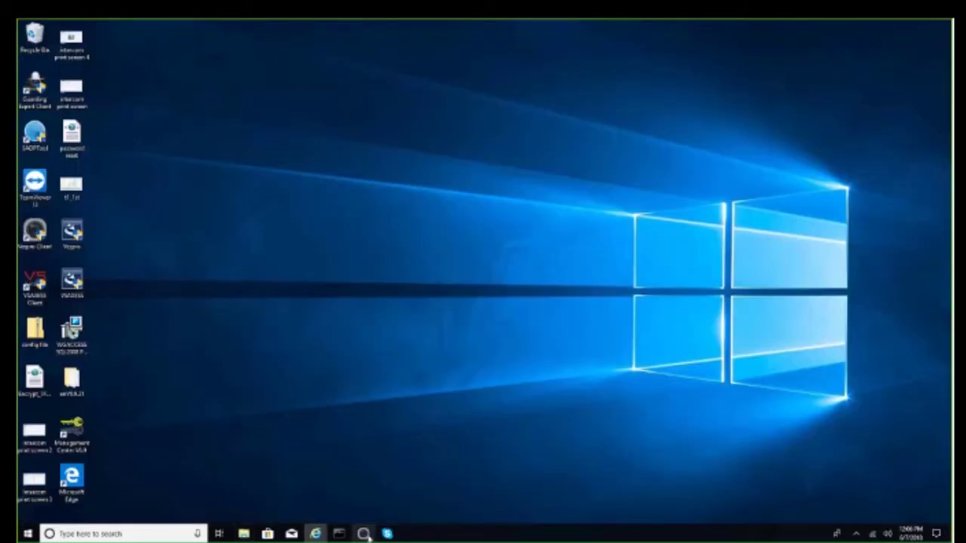
left_click(363, 534)
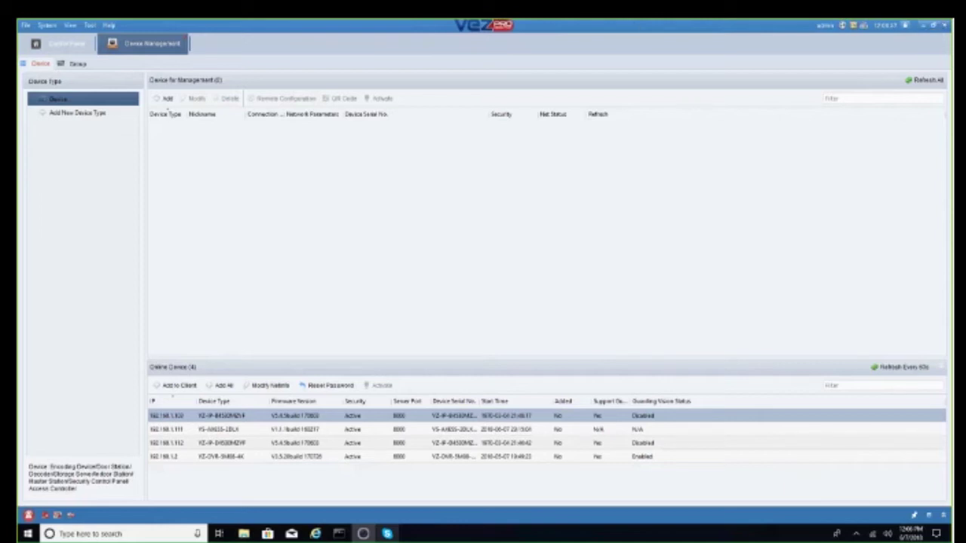
left_click(945, 25)
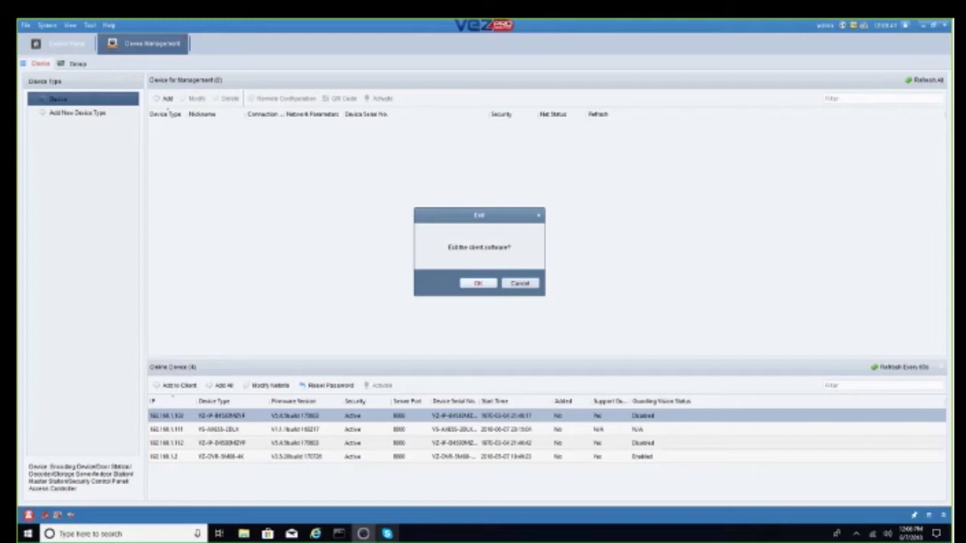
left_click(477, 282)
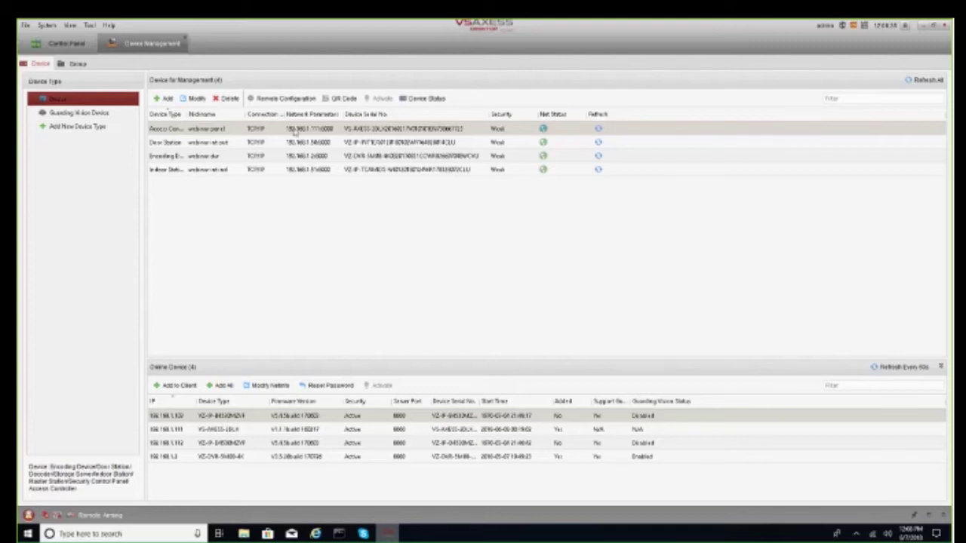
Select all four managed devices and delete them, confirming the prompt
key("ctrl+a")
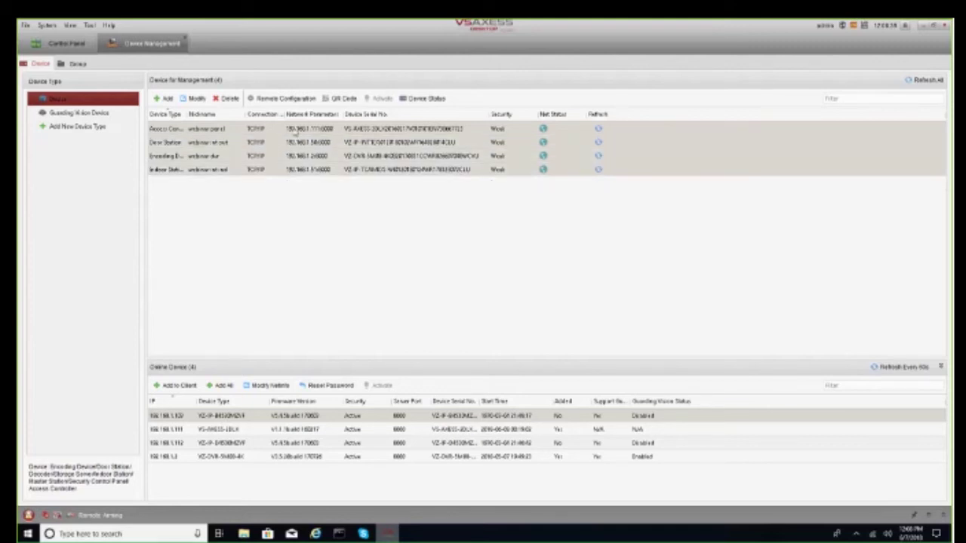
left_click(224, 98)
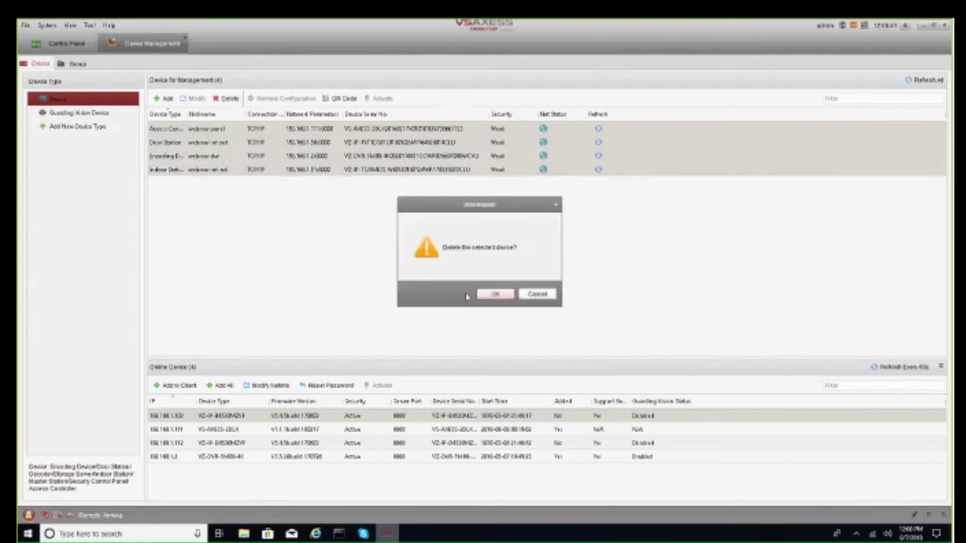
left_click(495, 295)
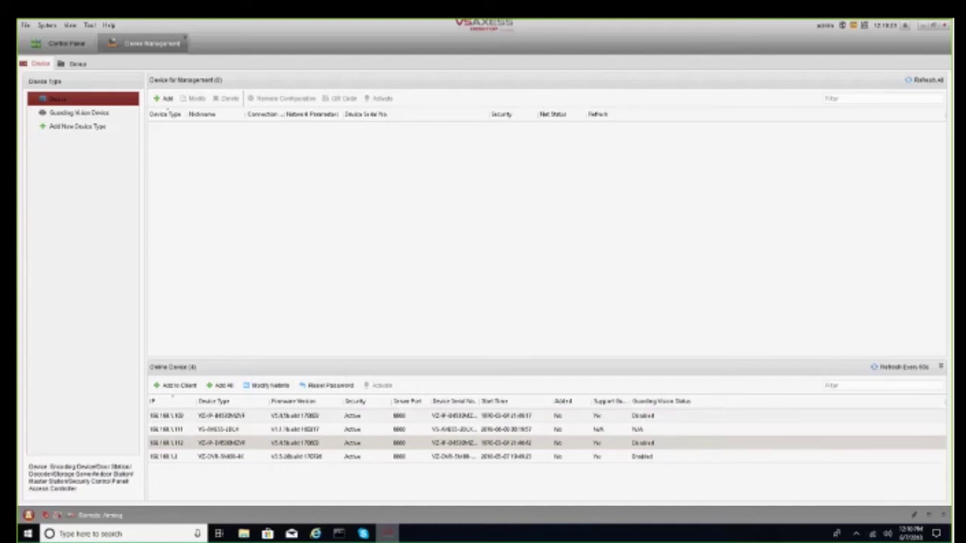
Select the DVR in the online device list and open its network parameter settings
left_click(619, 452, "ctrl")
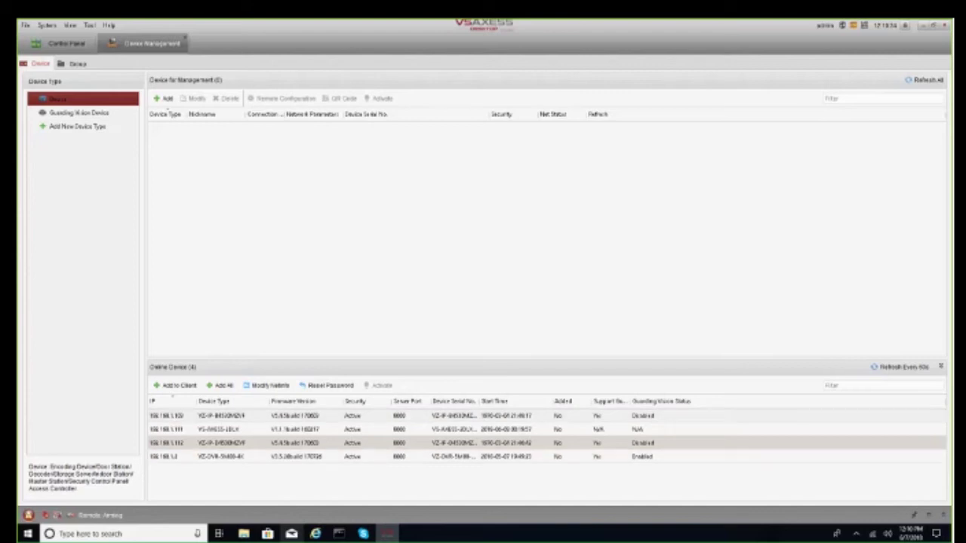
left_click(172, 456)
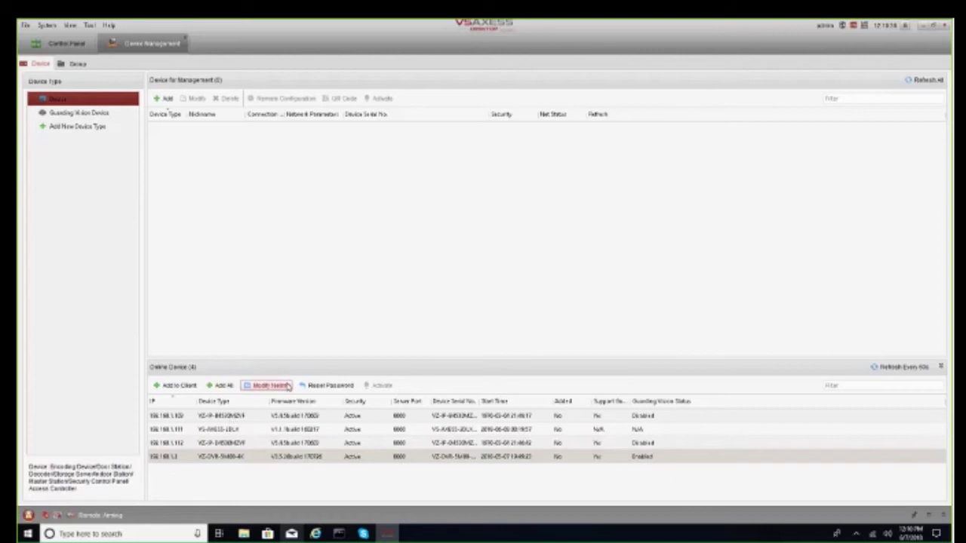
left_click(269, 386)
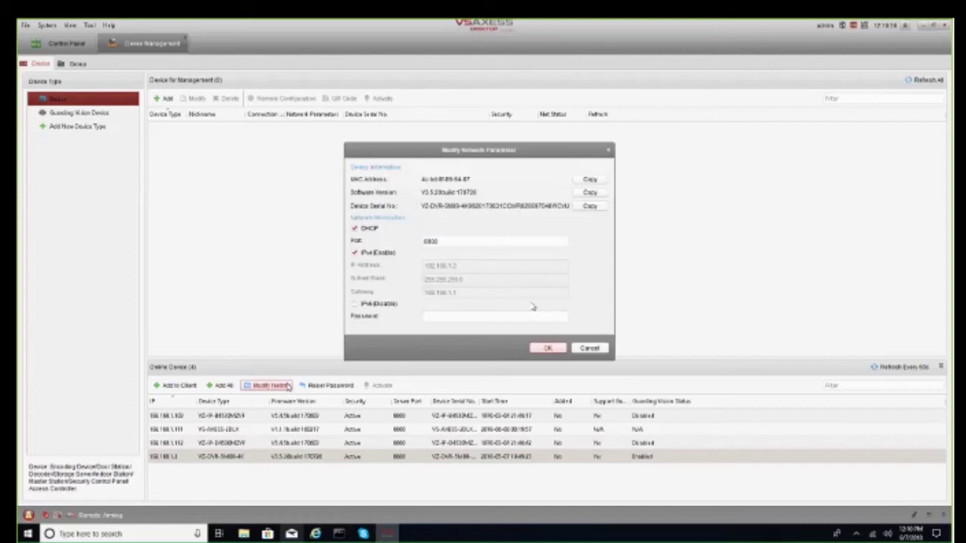
left_click(589, 348)
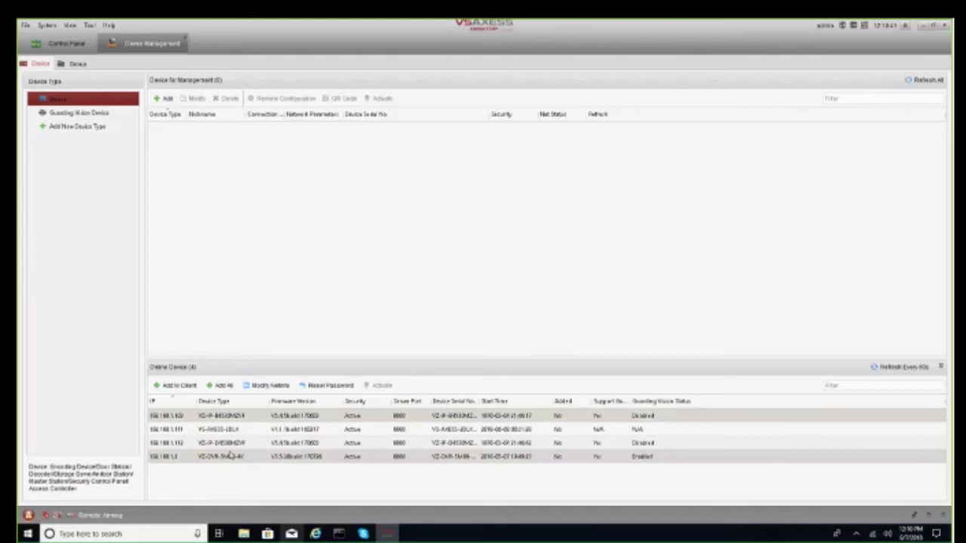
left_click(265, 385)
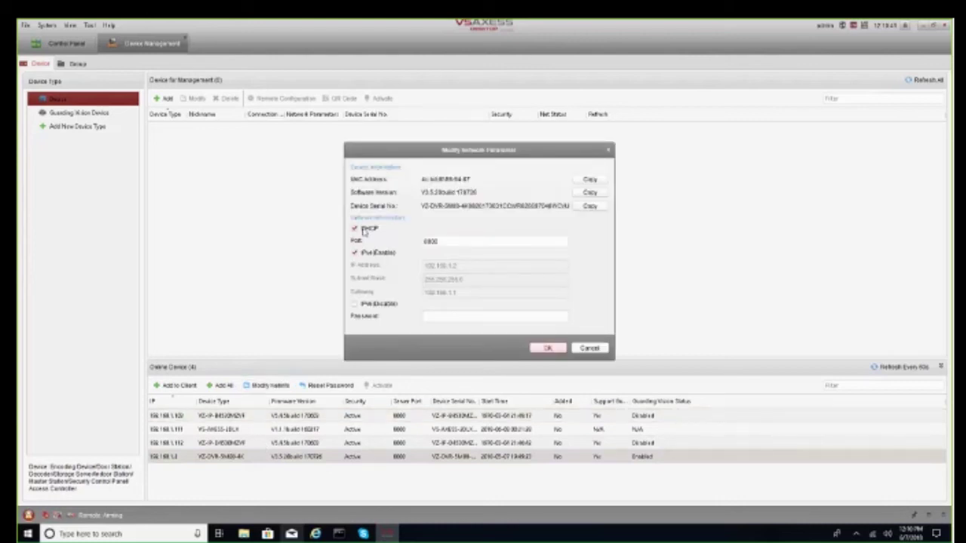
Disable DHCP and submit IP 10.1.18.180, gateway 10.1.10.1 and the device password
left_click(364, 232)
left_click(480, 266)
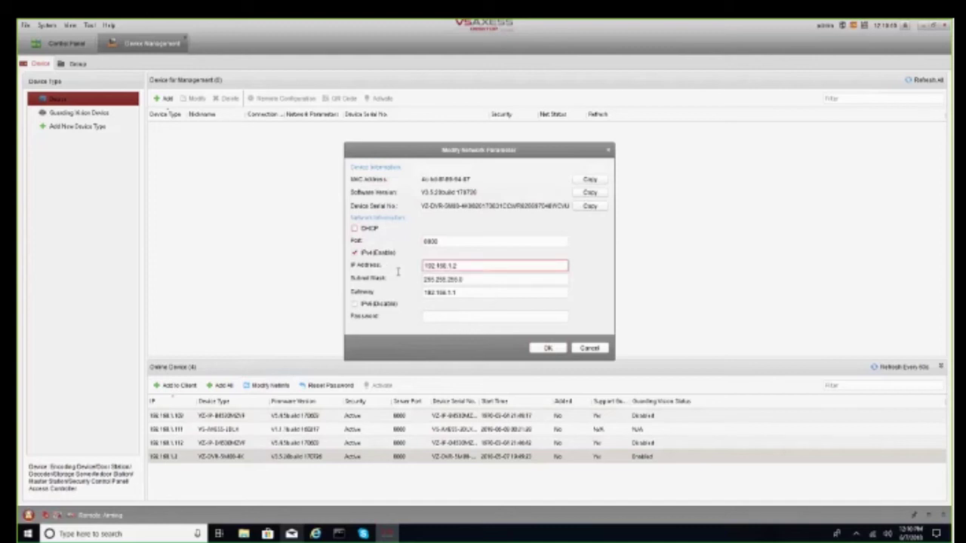
key("ctrl+a")
type("1")
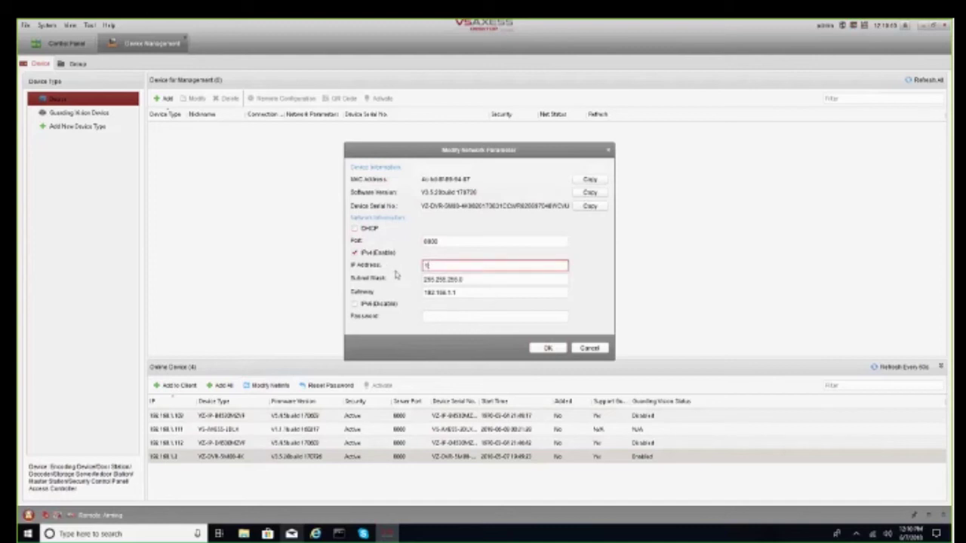
type("0.1.18.180")
left_click(464, 294)
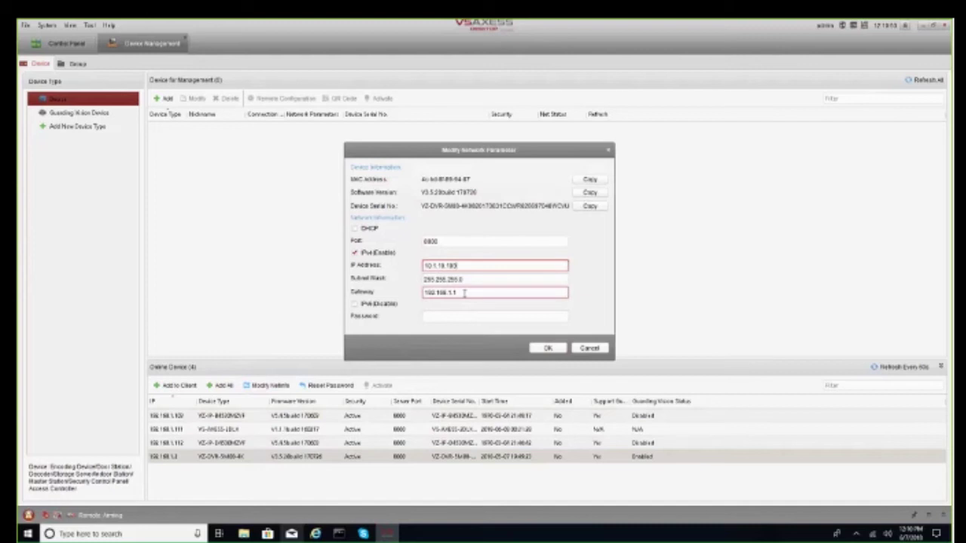
left_click_drag(464, 294, 286, 297)
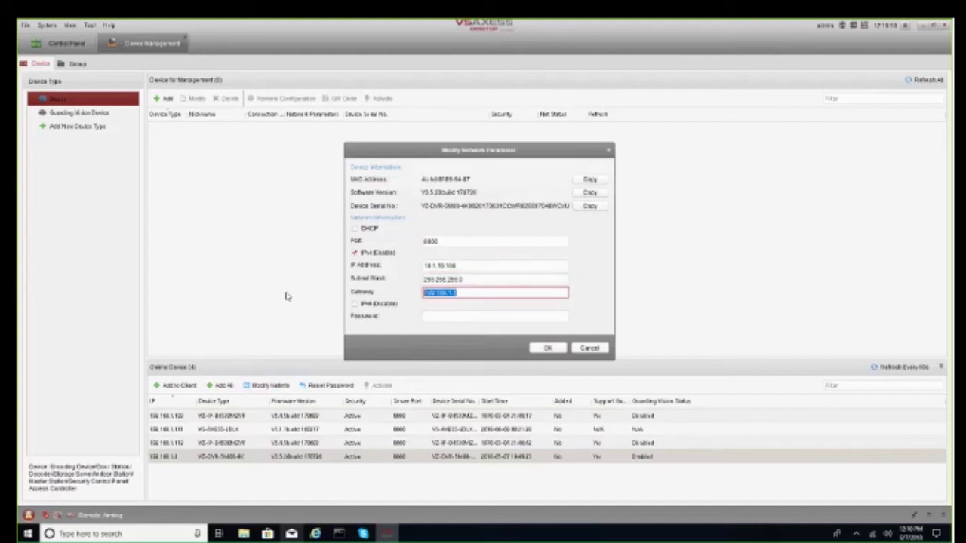
type("10.1.10.1")
left_click(467, 317)
type("ad")
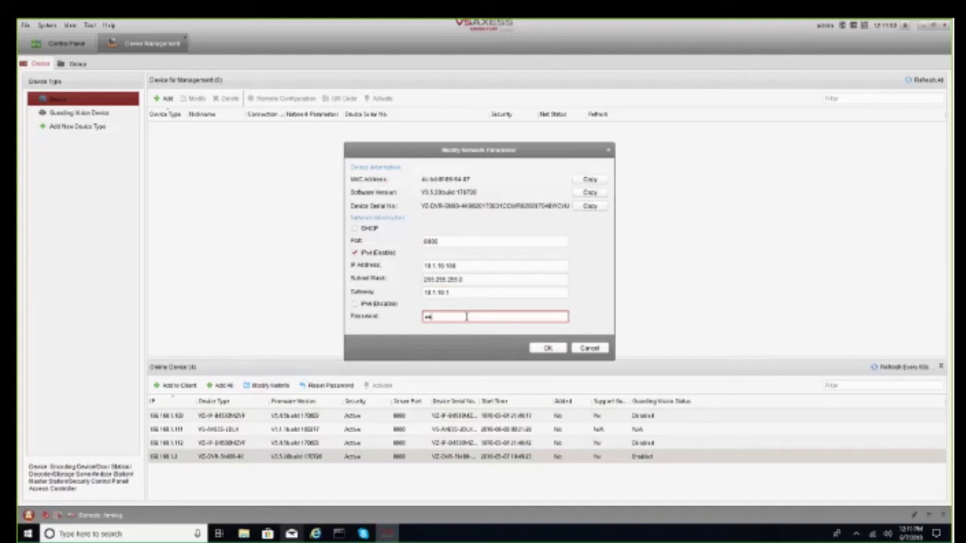
type("min123")
key("Return")
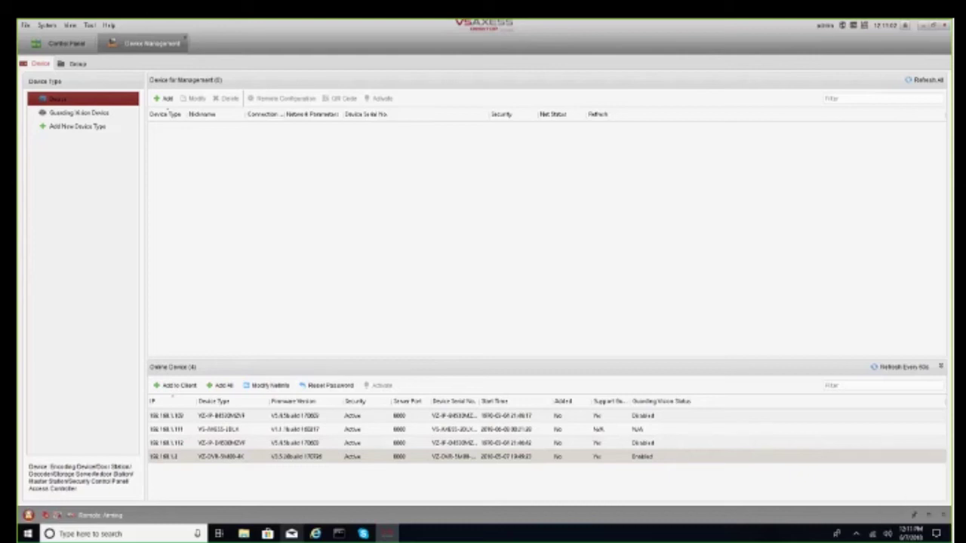
Retry the DVR's network settings with IP 10.1.18.180, the gateway and the device password, then submit
left_click(269, 384)
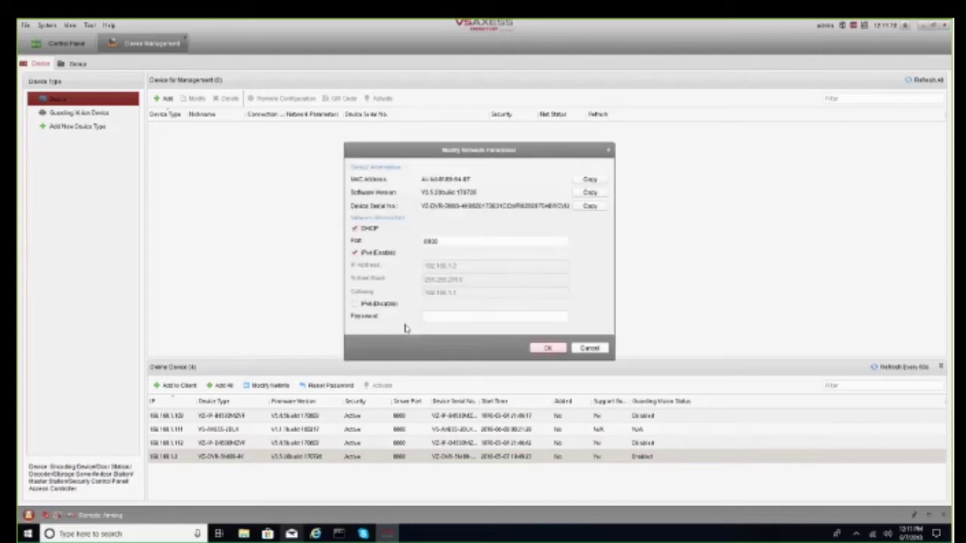
left_click(483, 266)
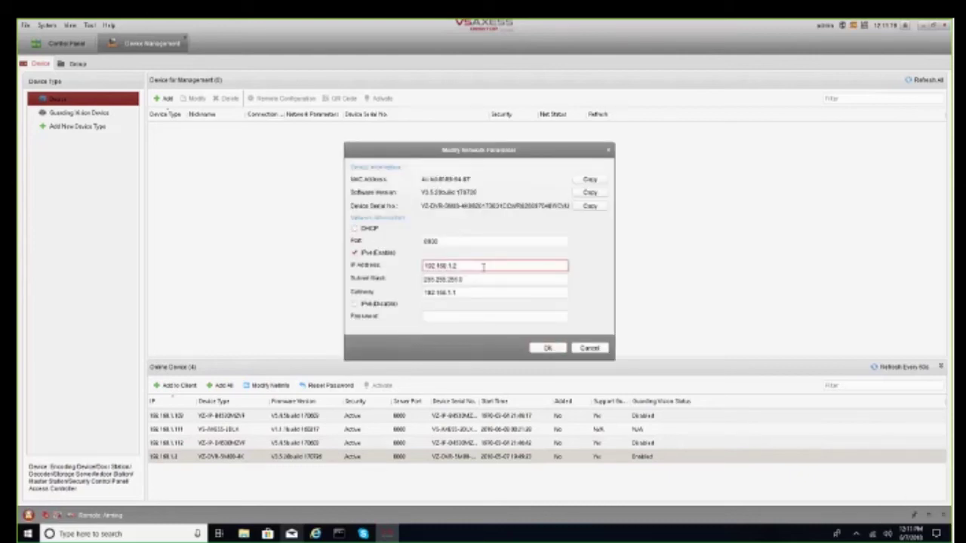
left_click_drag(483, 266, 360, 268)
type("10.1")
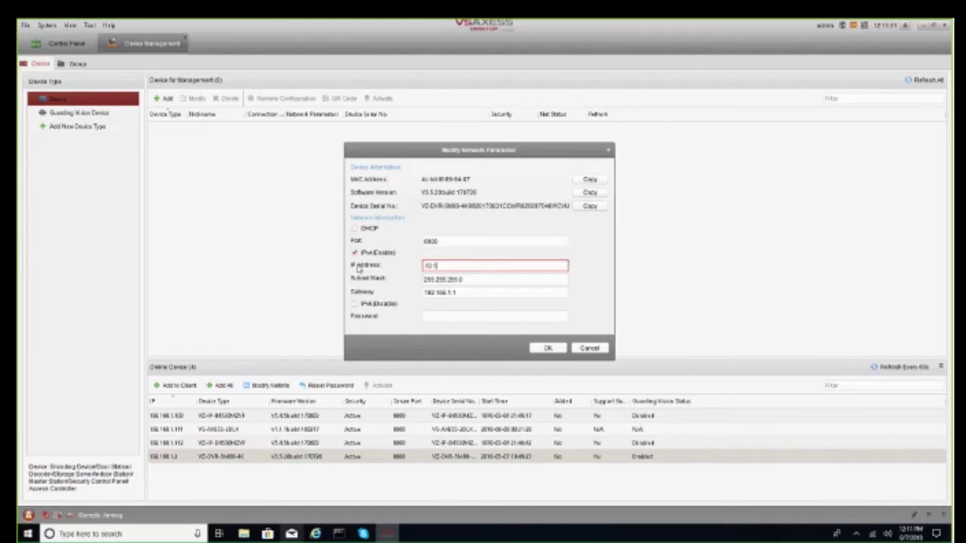
type(".18.180")
left_click(467, 292)
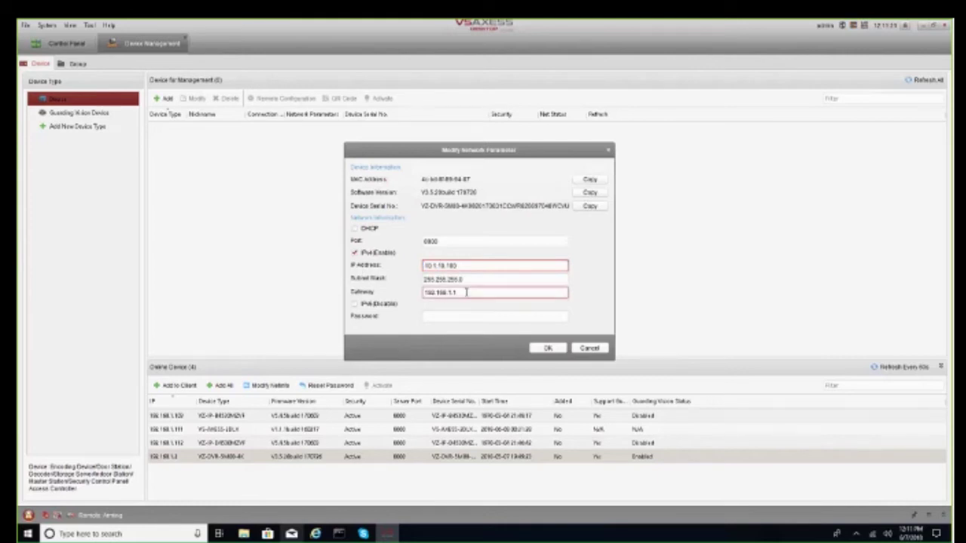
left_click_drag(467, 292, 354, 299)
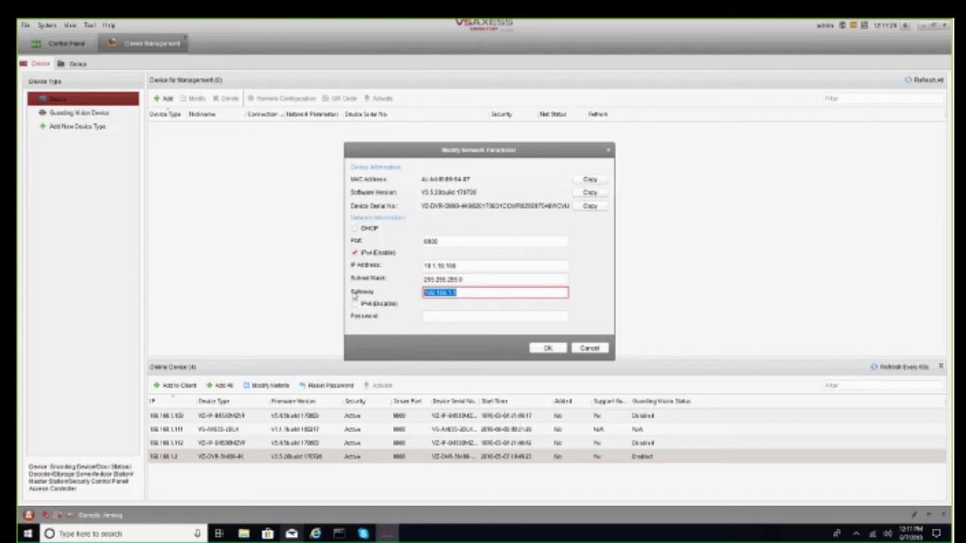
type("10.1.18")
type(".1")
left_click(444, 317)
type("1234")
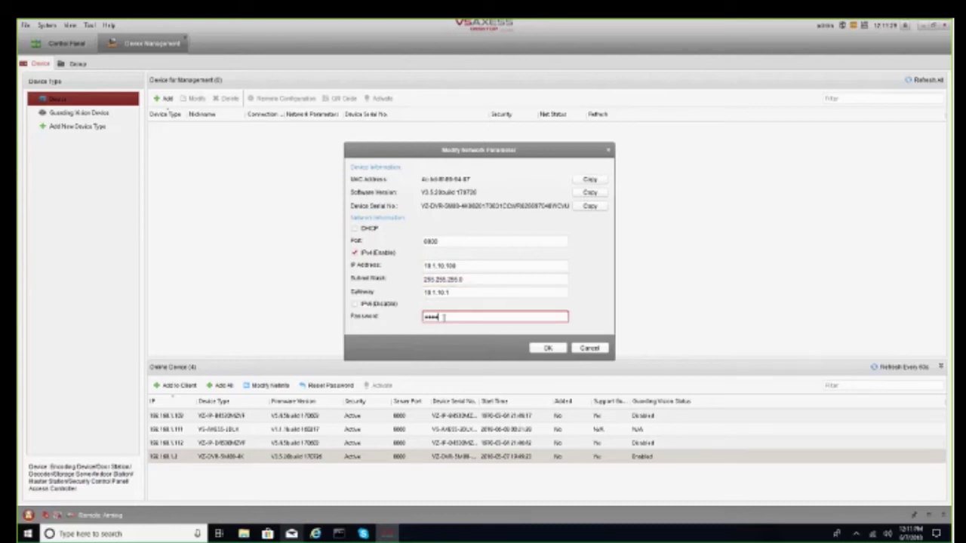
type("5678")
left_click(549, 348)
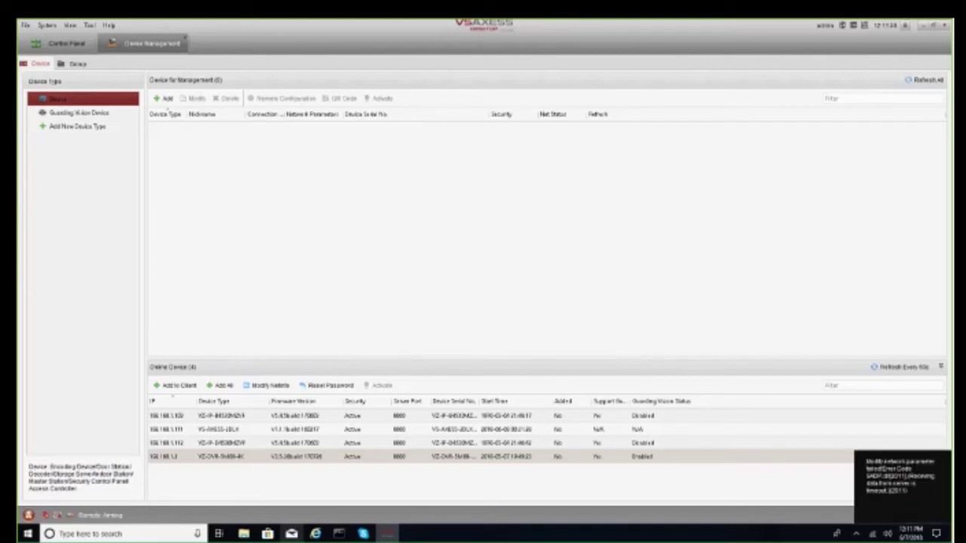
Dismiss the Windows search panel and select the camera in the online device list
left_click(167, 536)
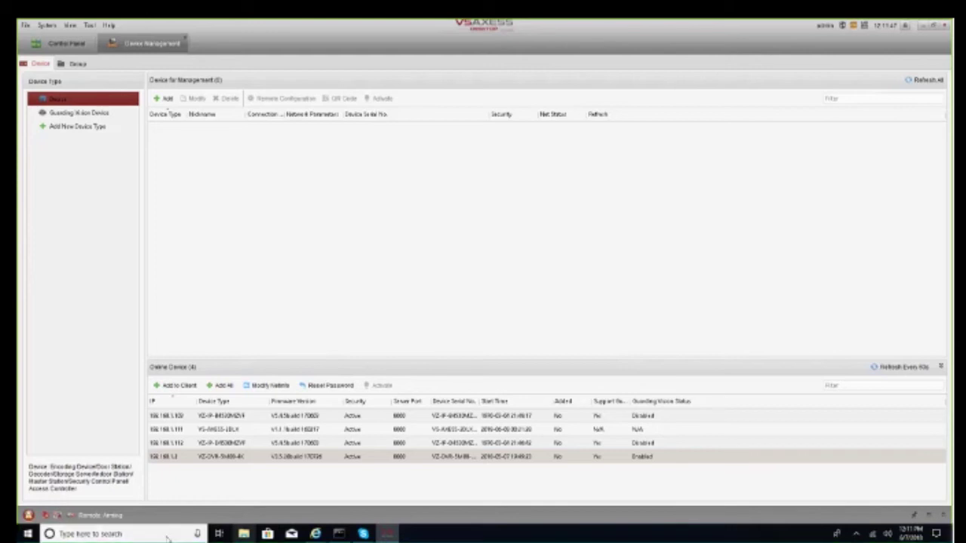
left_click(237, 460)
left_click(163, 416)
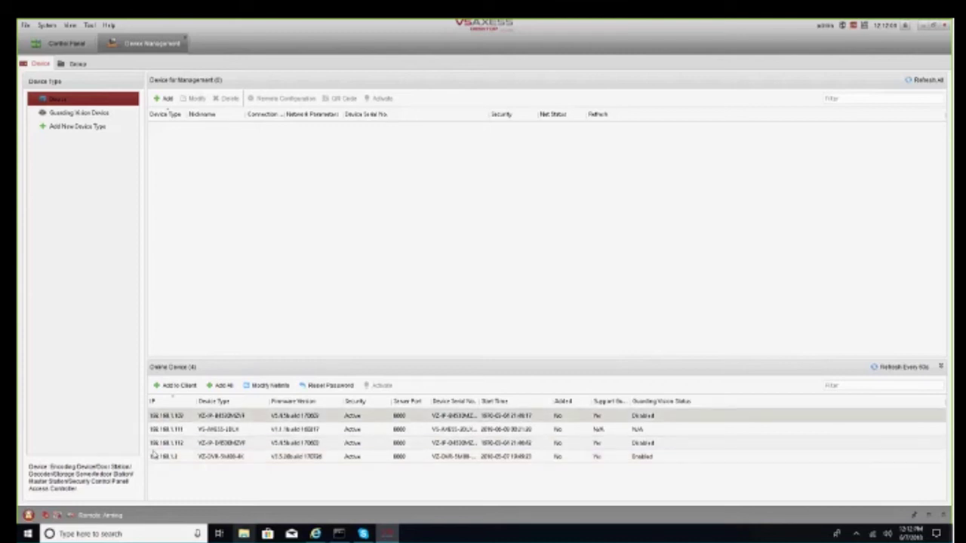
Add the camera to the client with nickname 'camera webinar test' and user name admin
left_click(178, 387)
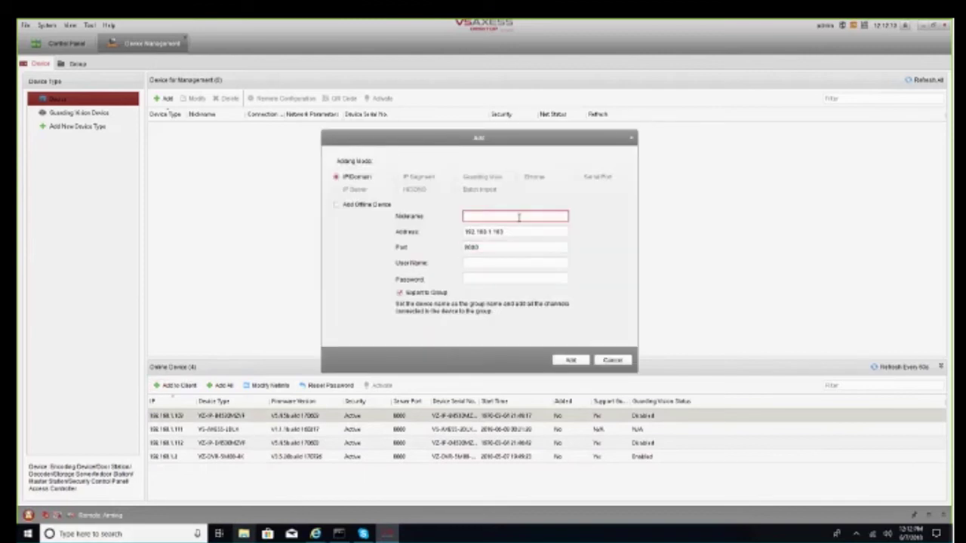
type("camera")
type("timerlast")
left_click(527, 262)
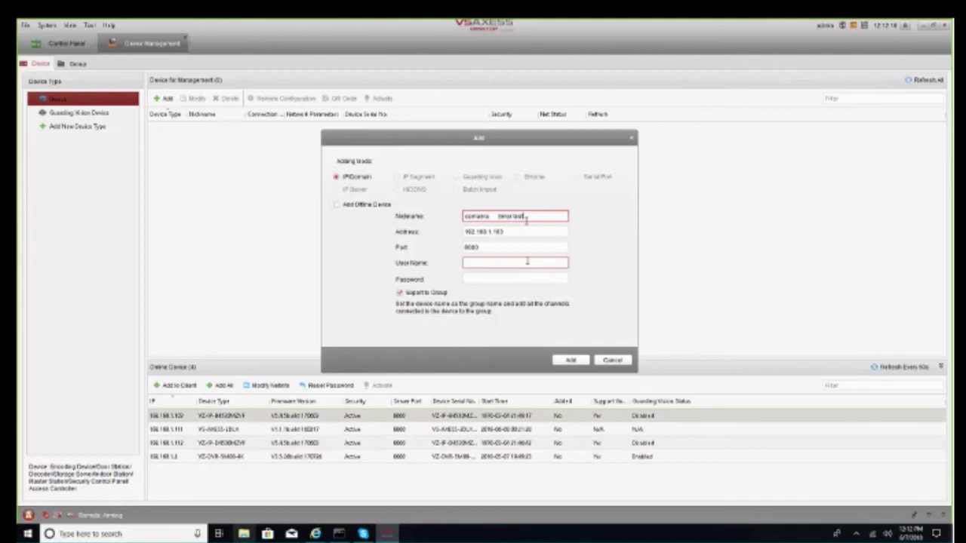
type("admin")
key("Tab")
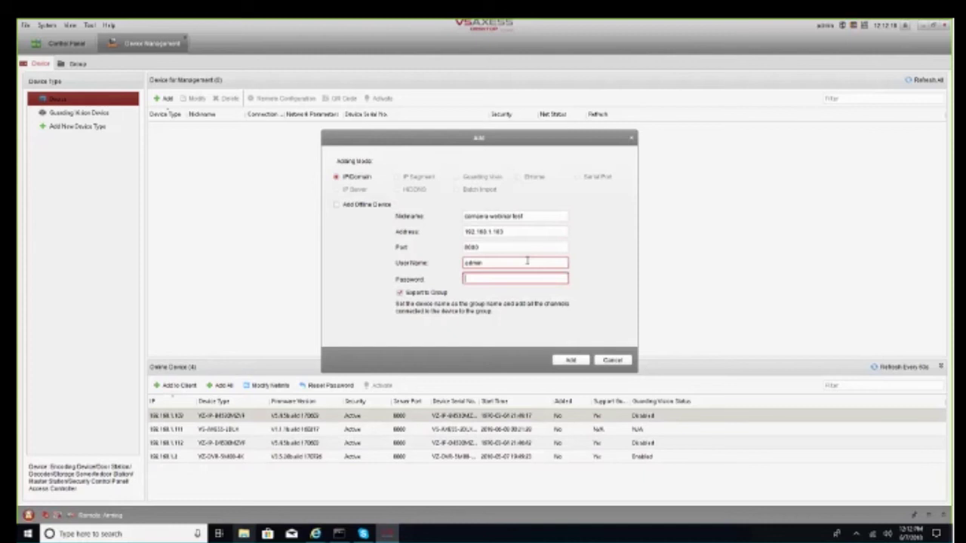
key("Escape")
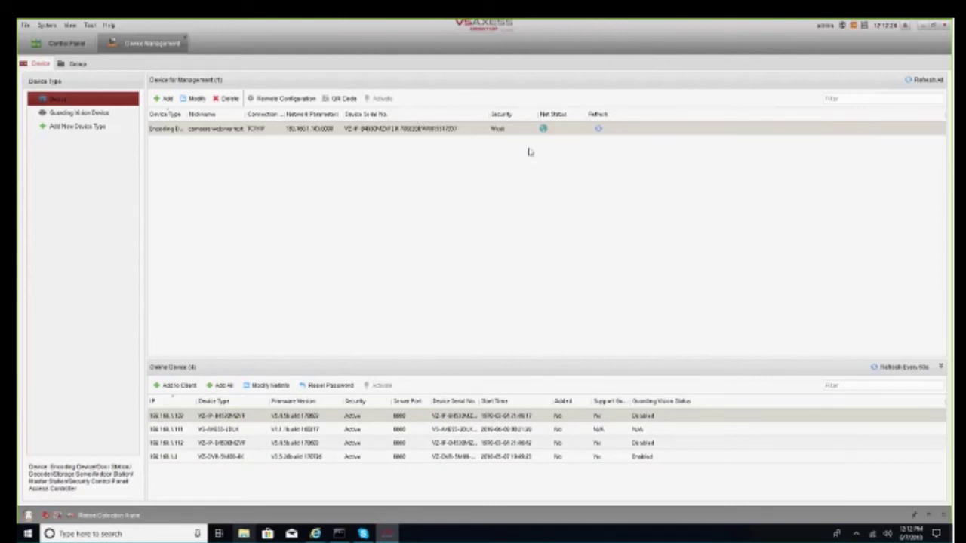
Add the DVR at 192.168.1.3 as 'dvr webinar test' with a corrected password, then request its deletion
left_click(208, 457)
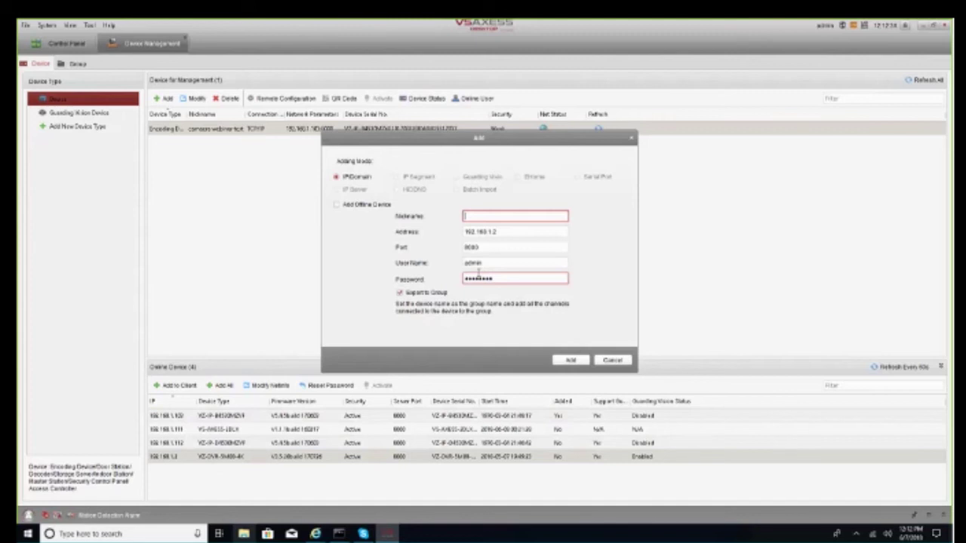
type("dvr webinar te")
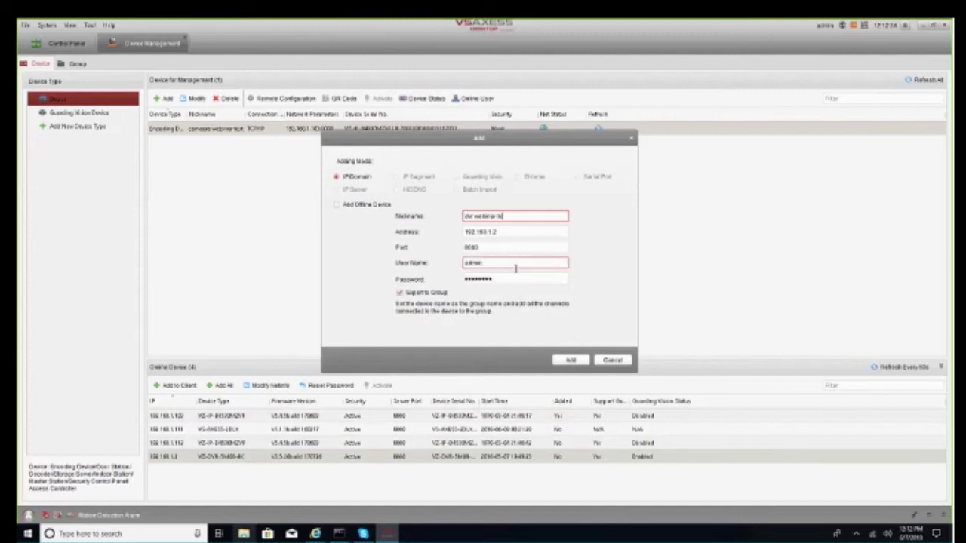
type("st")
left_click(515, 278)
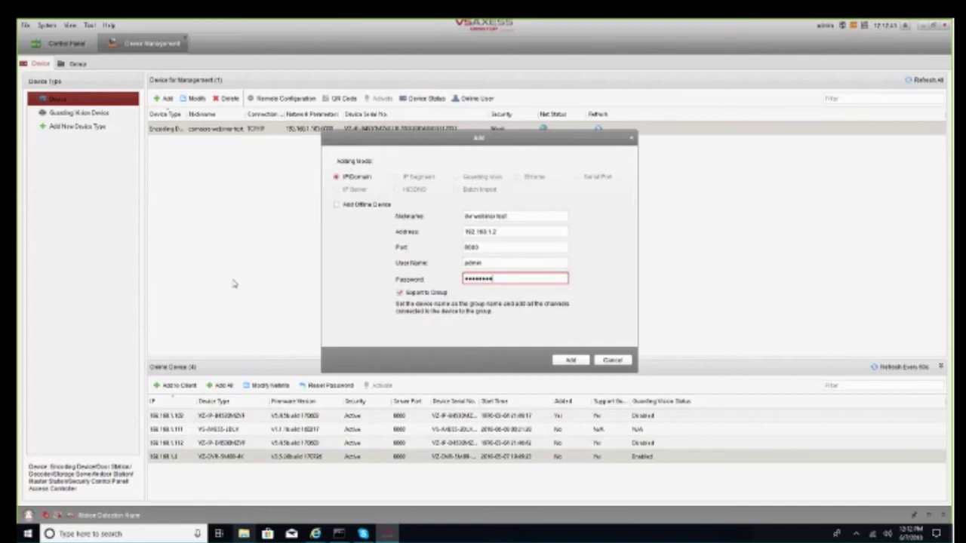
key("BackSpace")
key("BackSpace")
key("BackSpace")
key("BackSpace")
key("BackSpace")
key("BackSpace")
type("123")
key("Return")
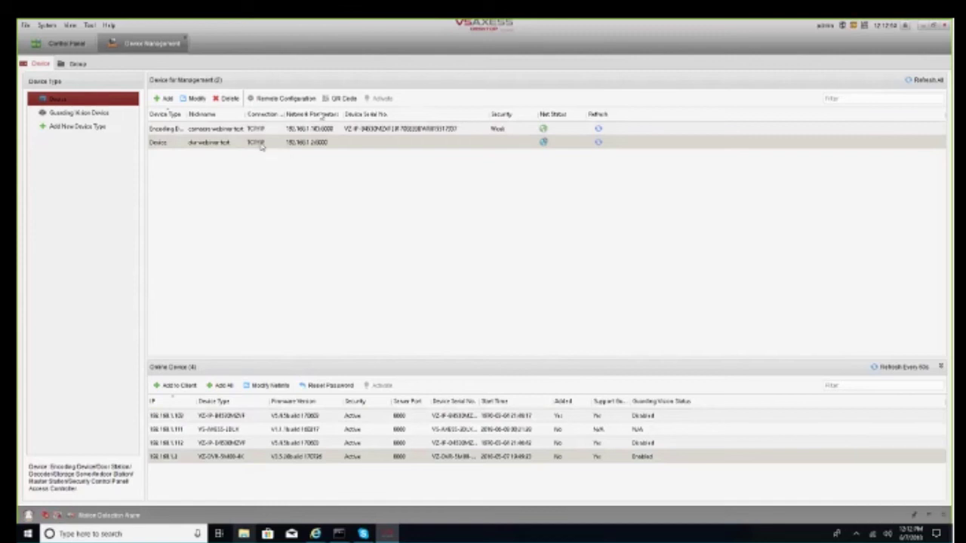
left_click(226, 98)
Confirm deleting the DVR and check the network settings of access panel 192.168.1.111
left_click(495, 293)
double_click(228, 429)
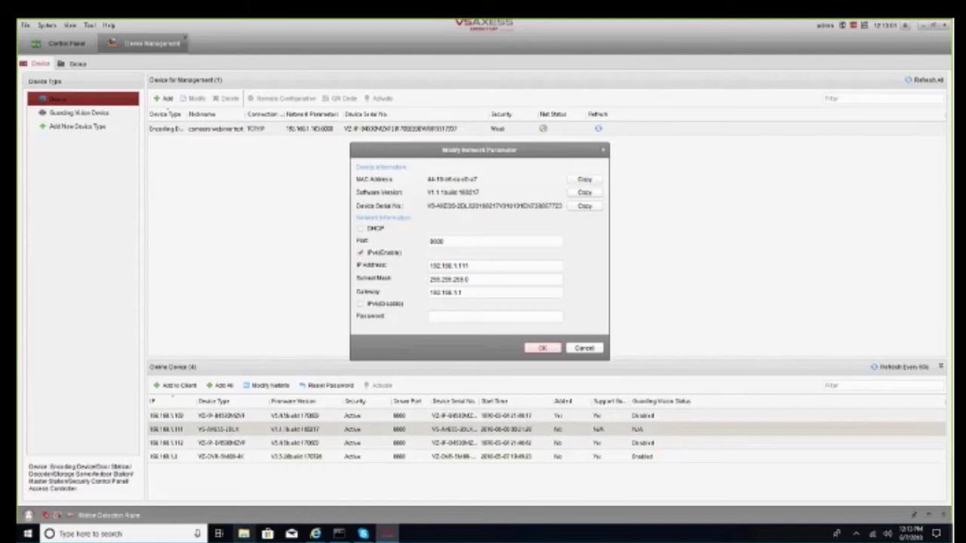
left_click(542, 348)
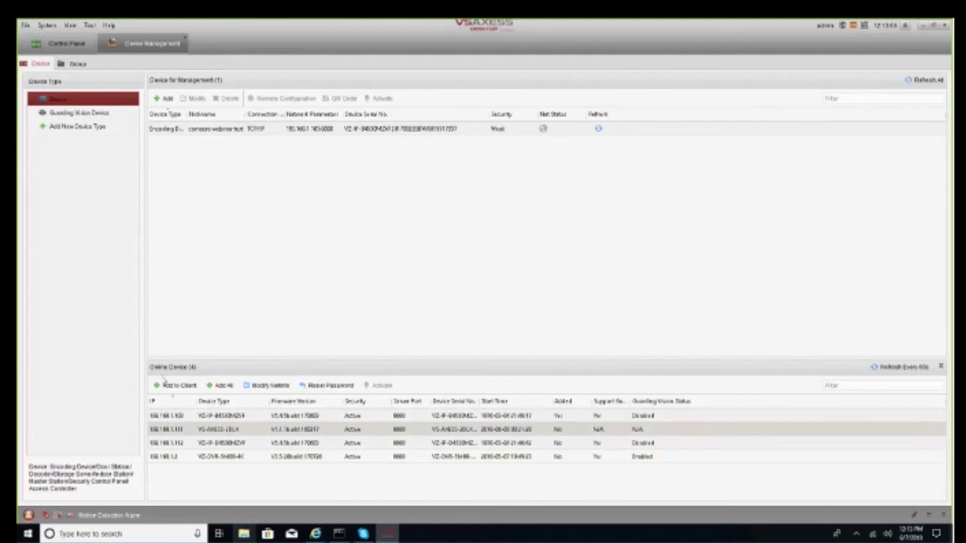
Add the access panel to the client as 'panel access control webinar' with its password, then refresh
left_click(165, 385)
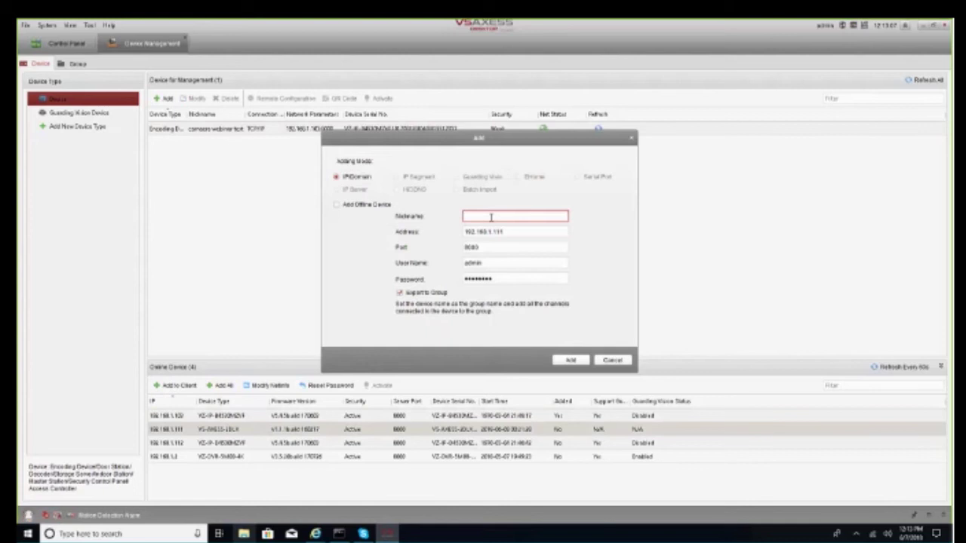
type("panel access")
type(" co")
type("ntrol control")
type(" webinar")
left_click(494, 279)
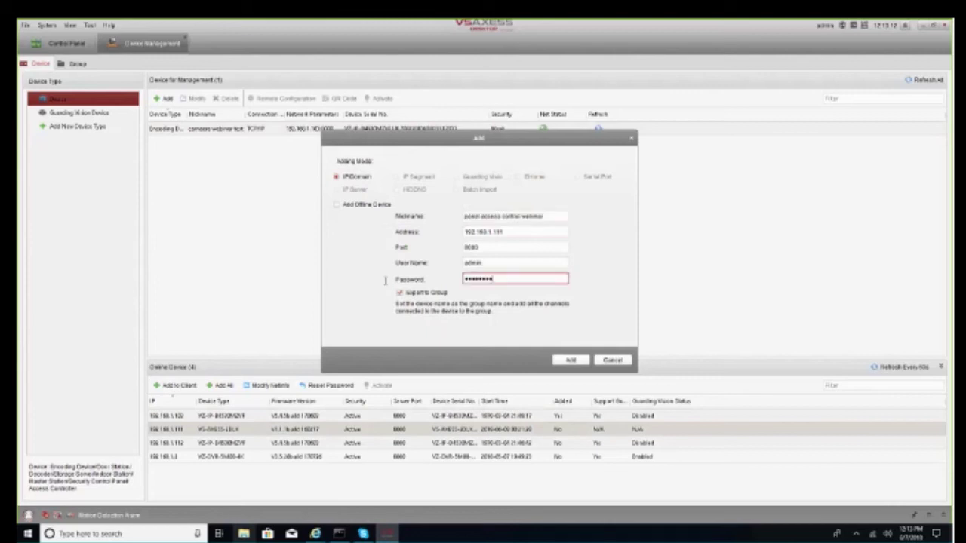
key("ctrl+a")
type("admin1234")
left_click(567, 361)
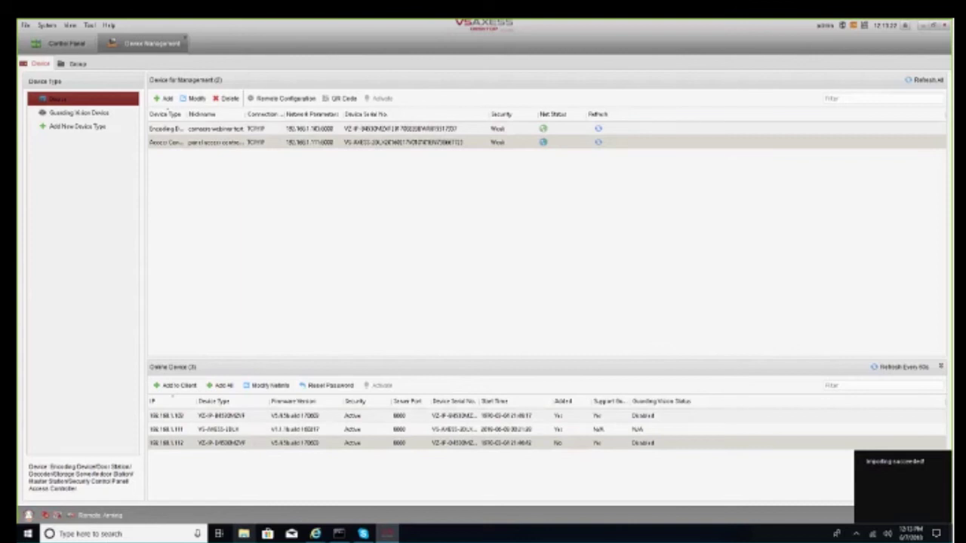
left_click(901, 367)
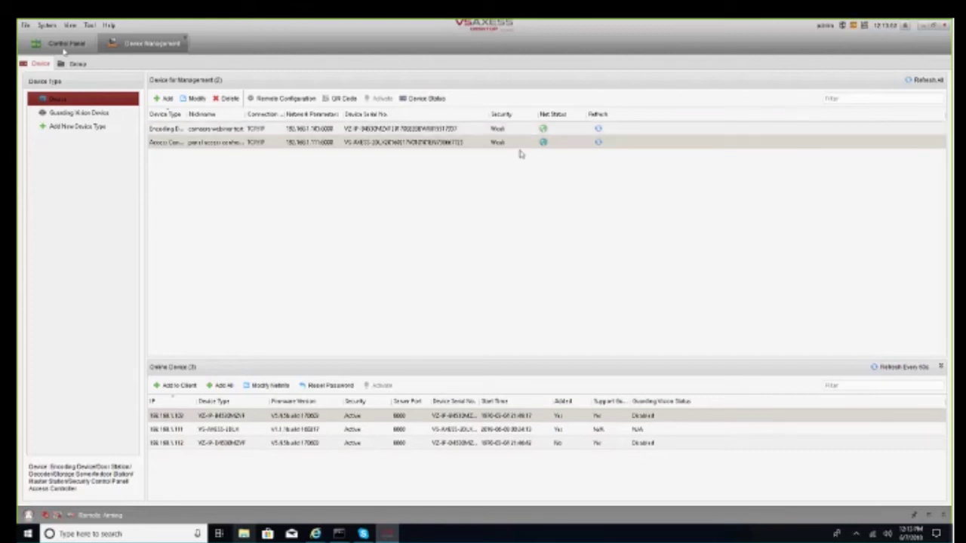
Open the Access Control and Status Monitor modules and view the Access Control person list
left_click(66, 44)
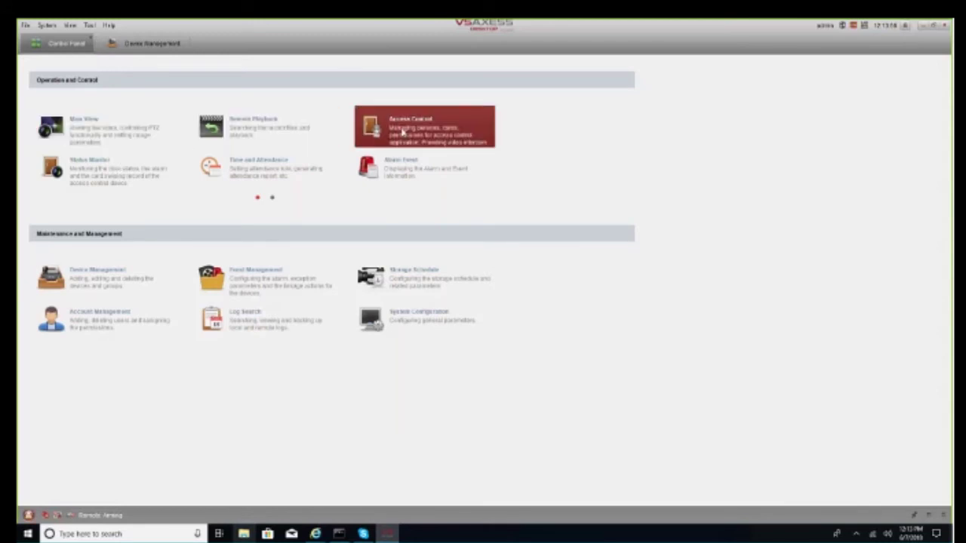
left_click(402, 131)
left_click(66, 44)
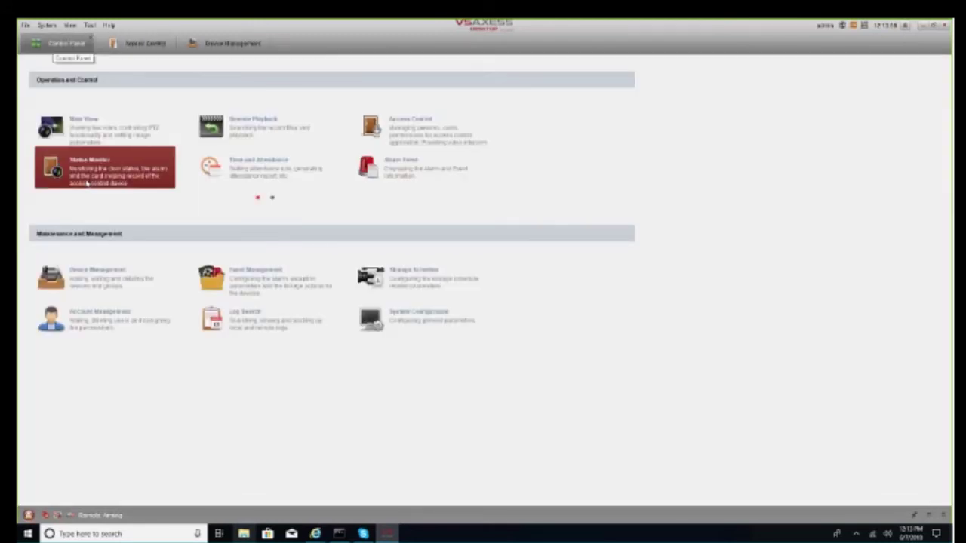
left_click(98, 168)
left_click(161, 39)
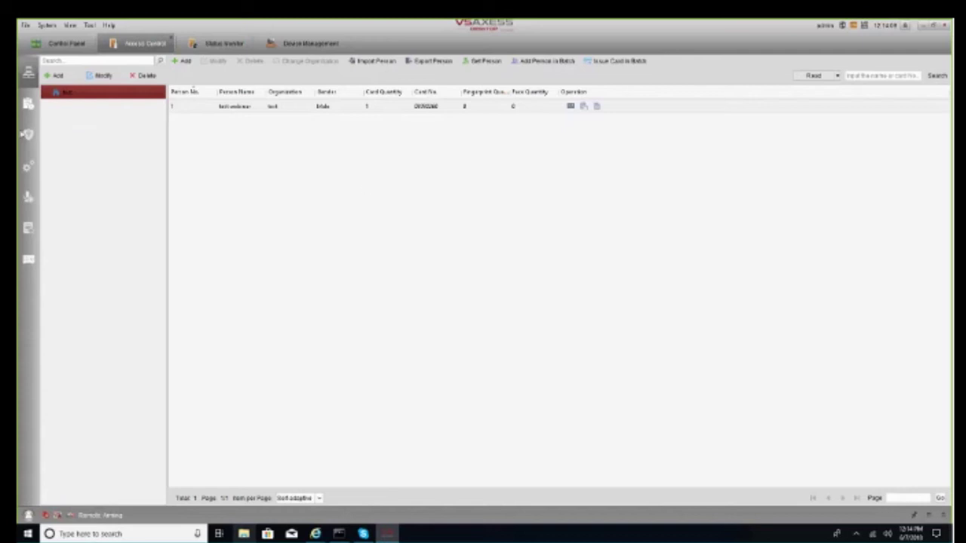
Delete the existing access permission from the permission list
left_click(27, 134)
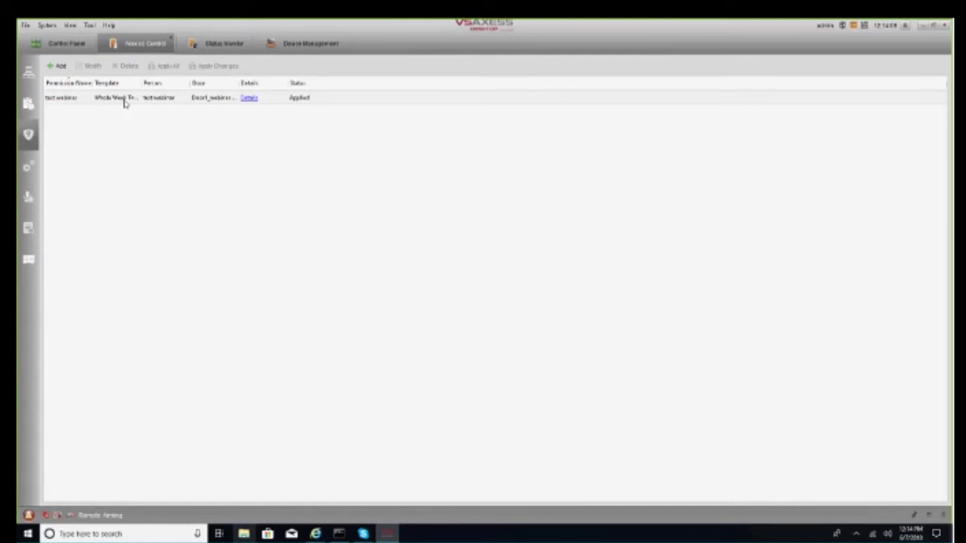
left_click(125, 104)
left_click(126, 66)
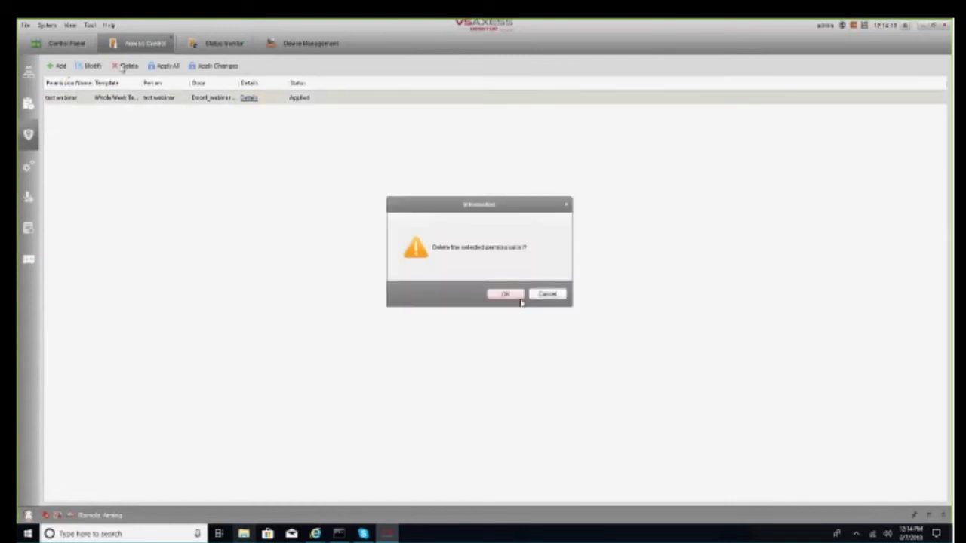
left_click(512, 294)
Delete the only existing person from the person list
left_click(28, 72)
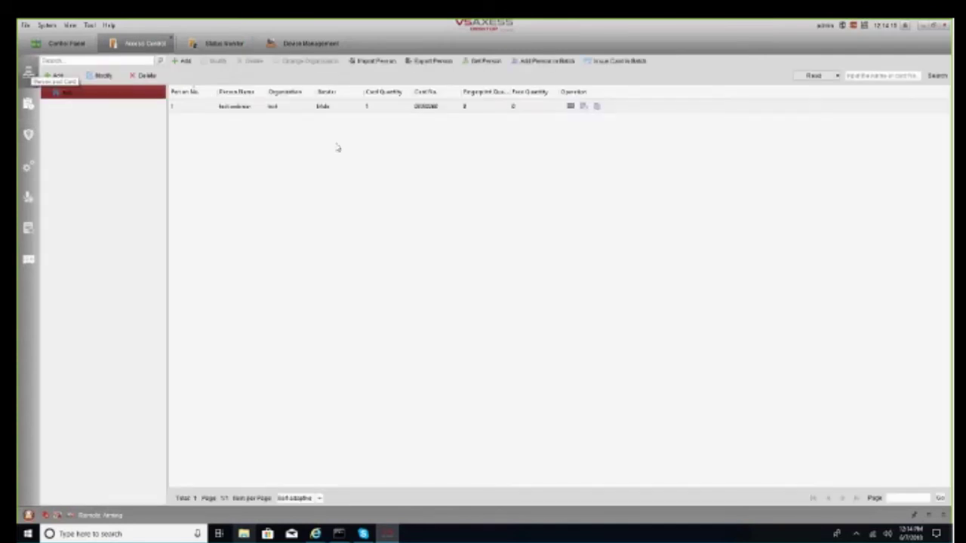
left_click(251, 60)
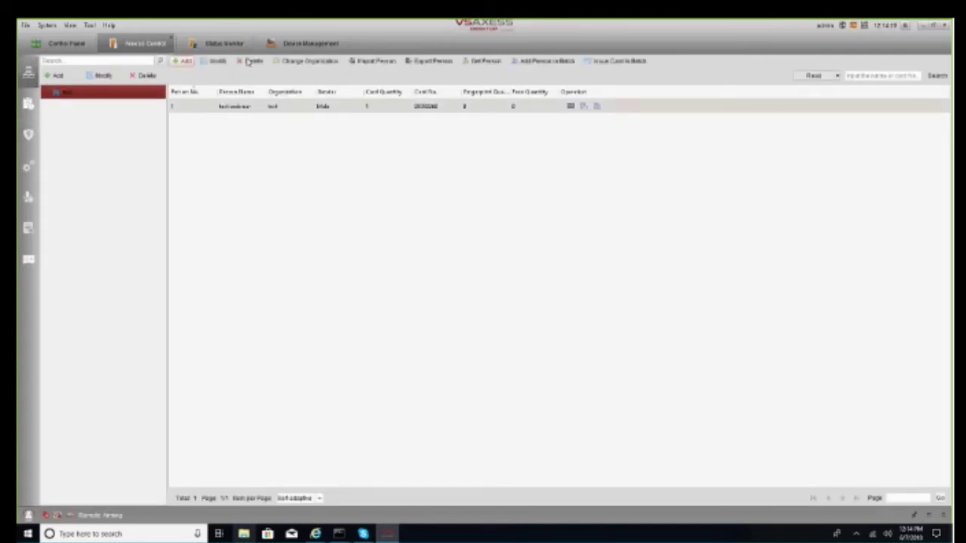
left_click(506, 294)
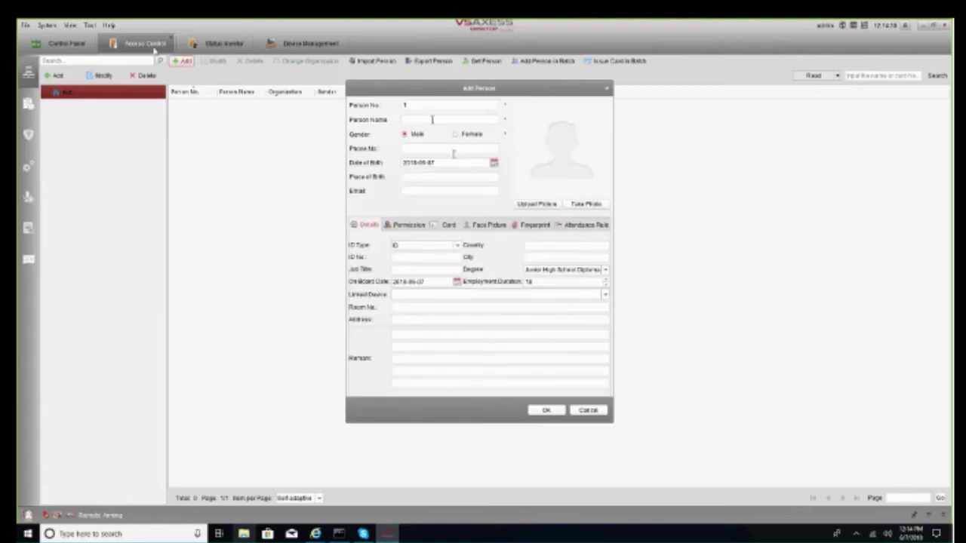
Enter the new person's name and start adding a card on the Card tab
left_click(432, 119)
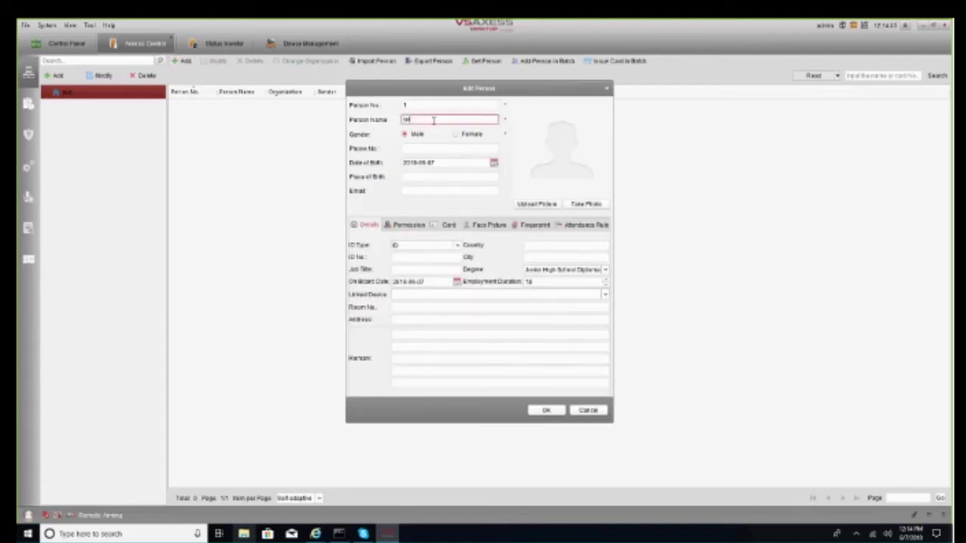
left_click(449, 225)
left_click(370, 251)
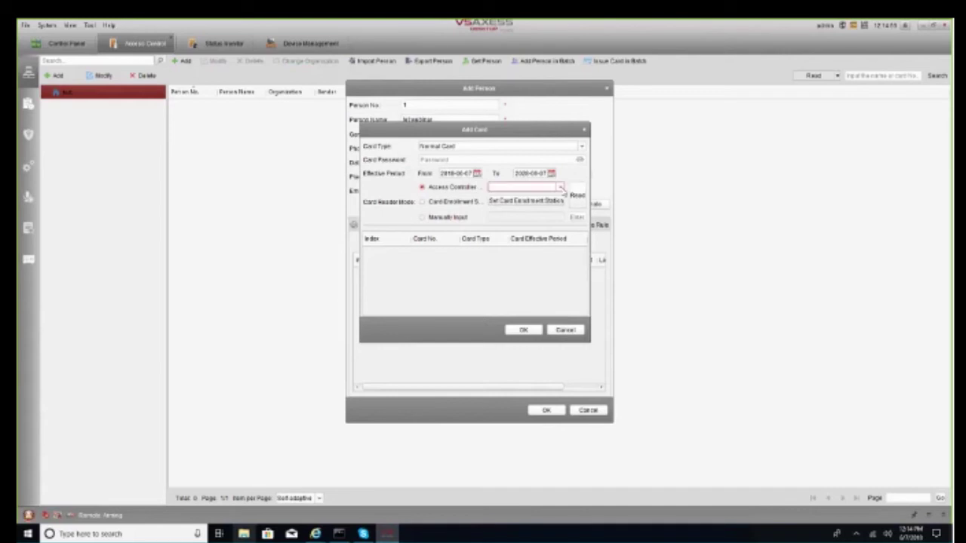
Set card reading to the Access Controller using Entrance Card Reader1
left_click(559, 186)
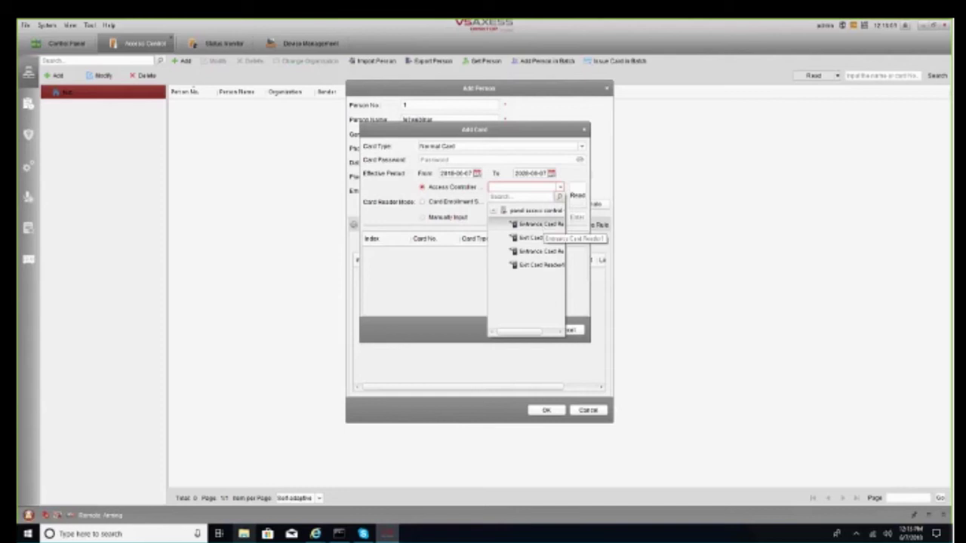
left_click(429, 210)
left_click(428, 208)
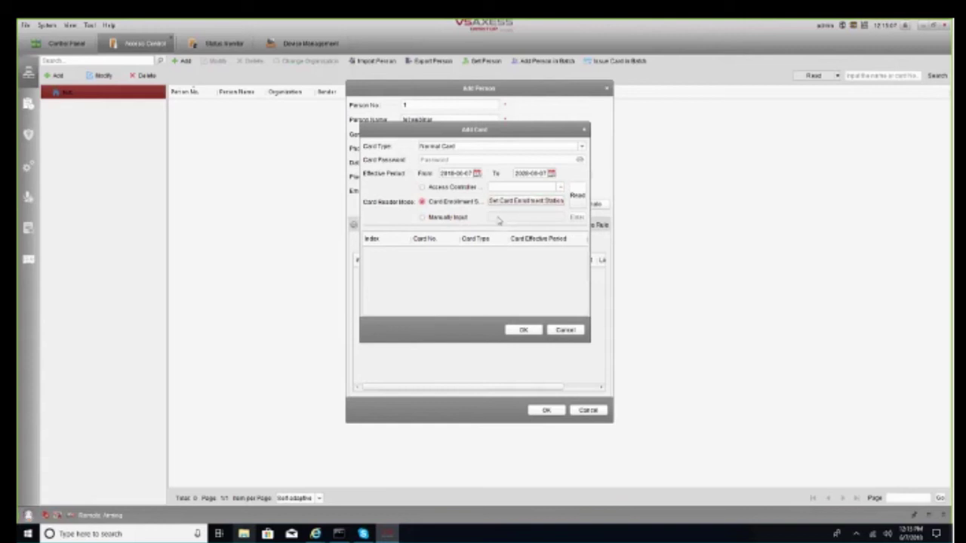
left_click(423, 216)
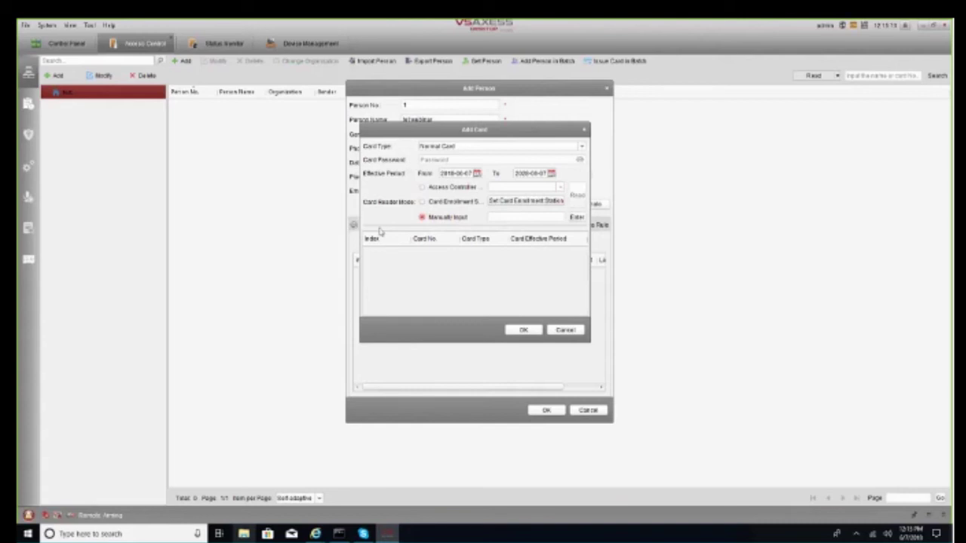
left_click(449, 187)
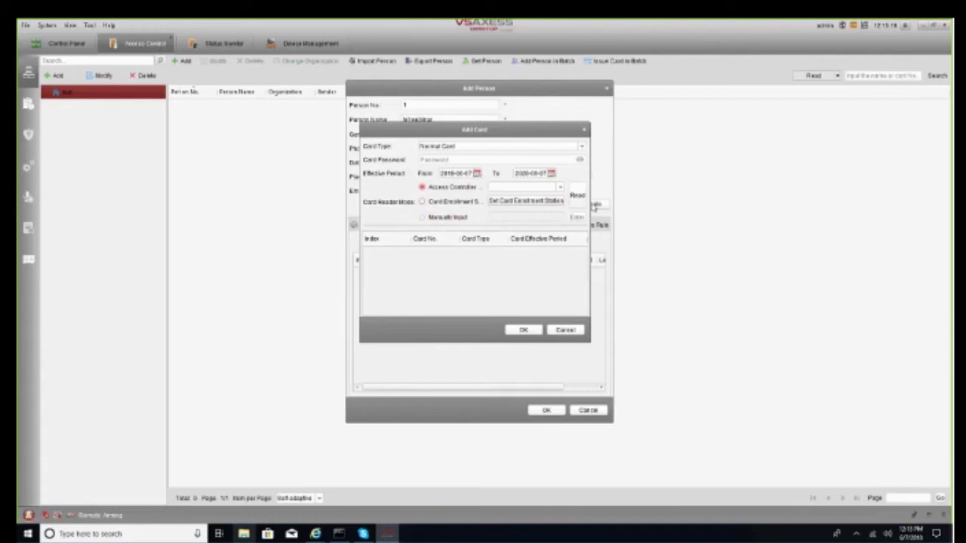
left_click(562, 187)
left_click(550, 223)
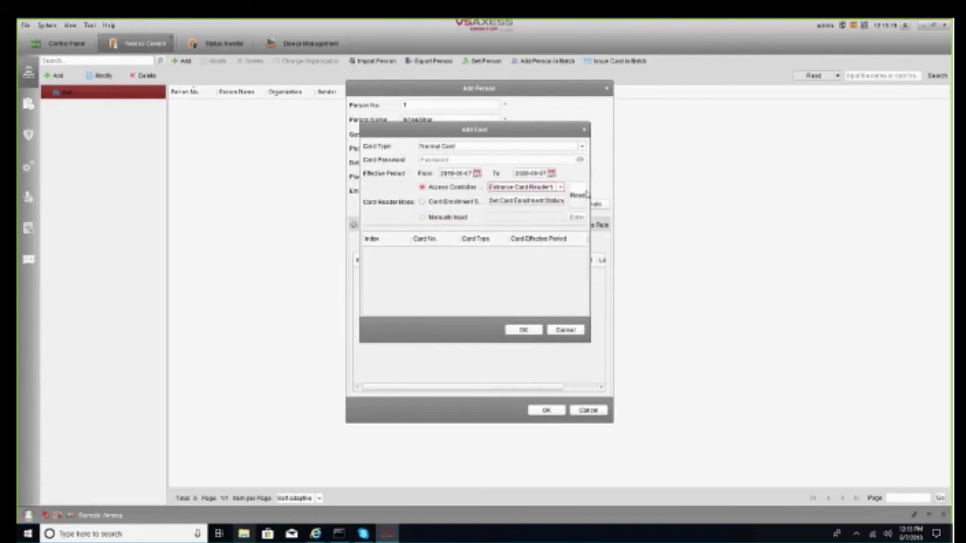
Read the card from Entrance Card Reader1, add it, and save the person
left_click(581, 195)
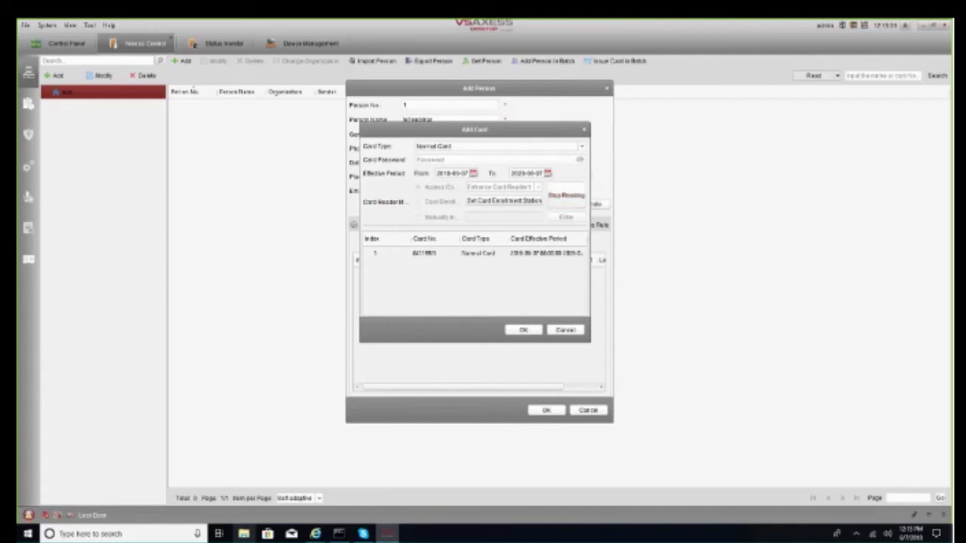
left_click(558, 253)
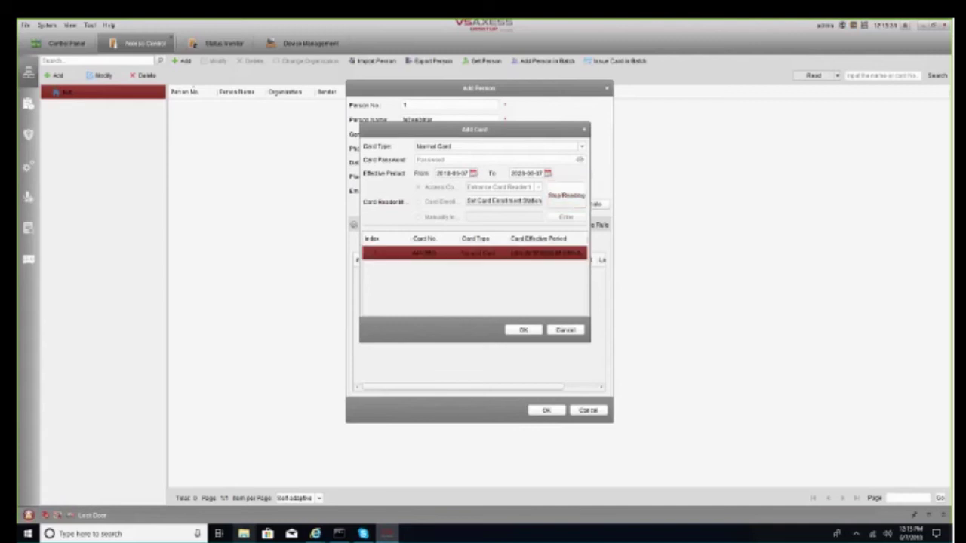
left_click(523, 329)
left_click(534, 409)
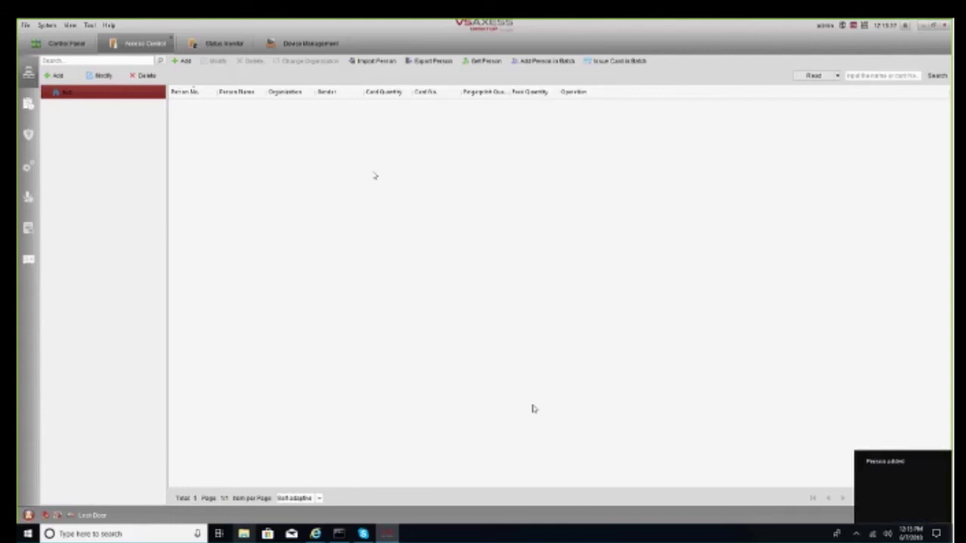
left_click(224, 43)
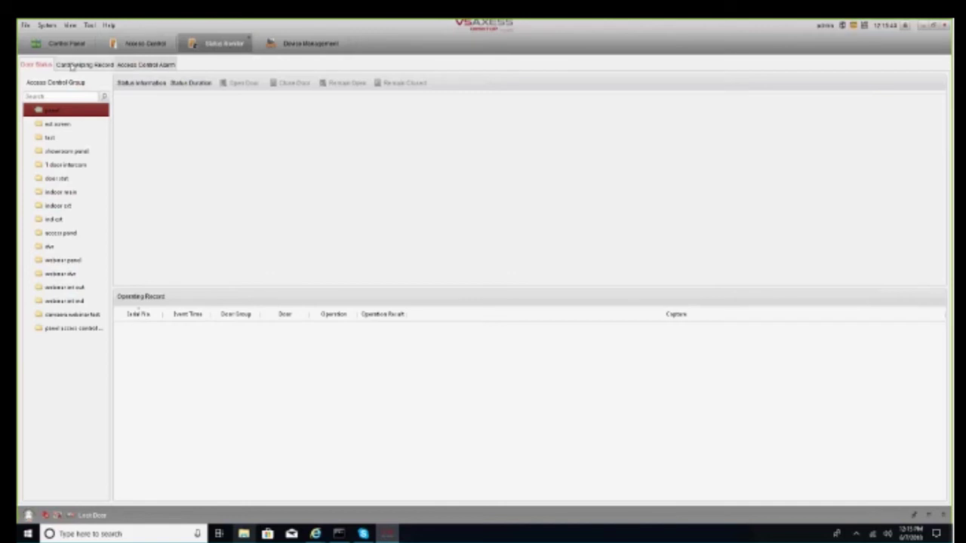
left_click(74, 65)
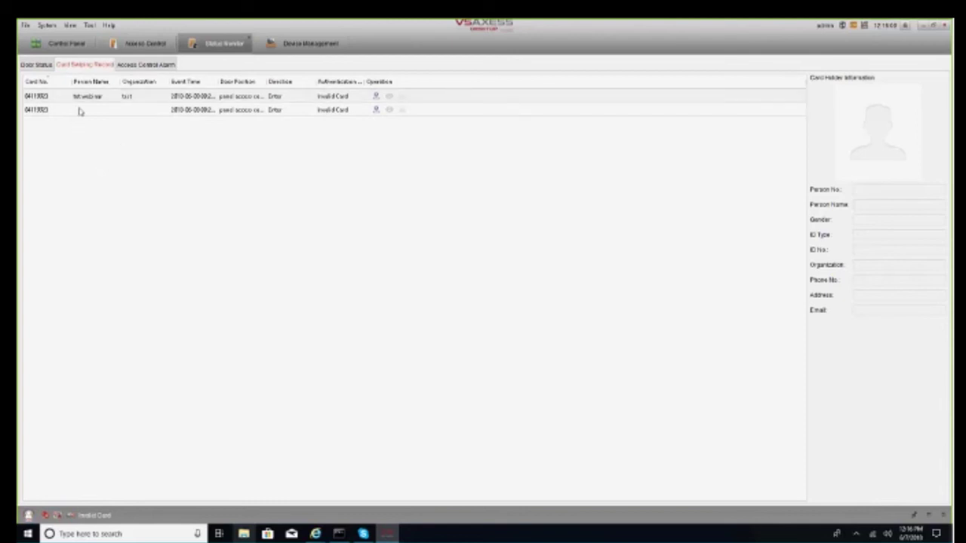
left_click(81, 112)
left_click(134, 45)
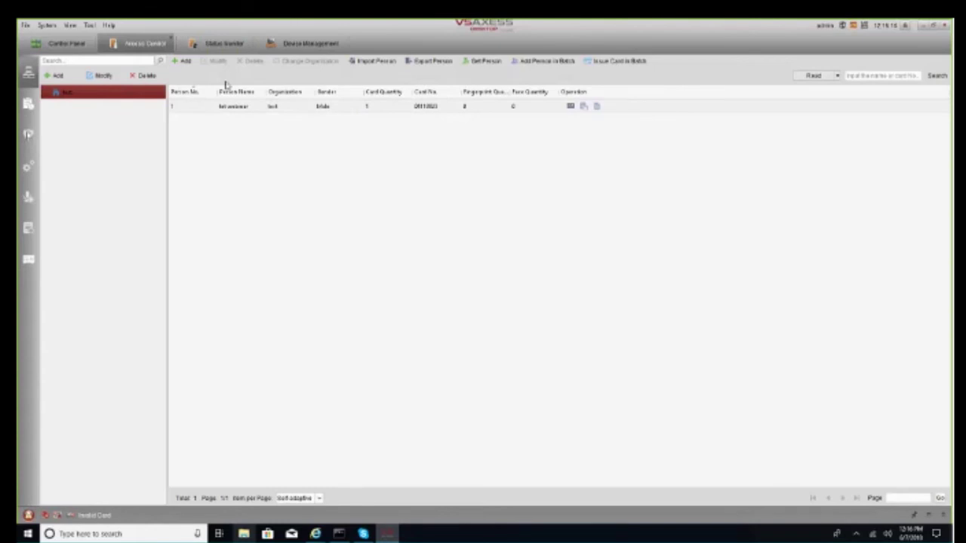
Start a new access permission named 'general', keeping the default schedule template
left_click(28, 134)
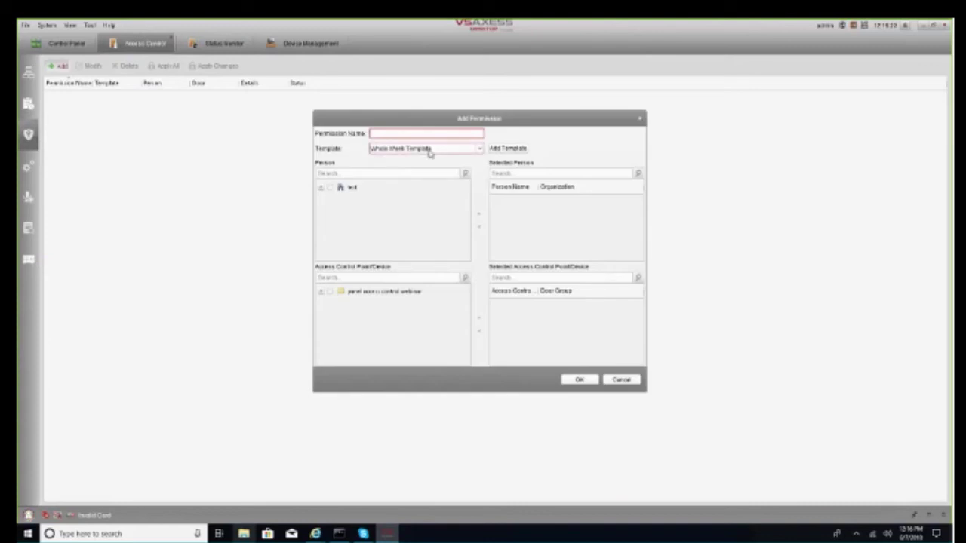
type("general")
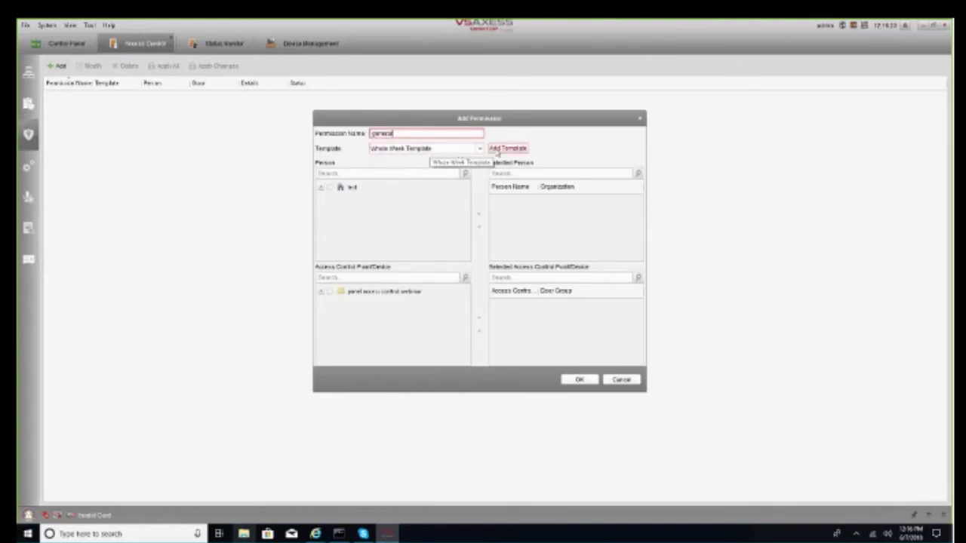
left_click(504, 149)
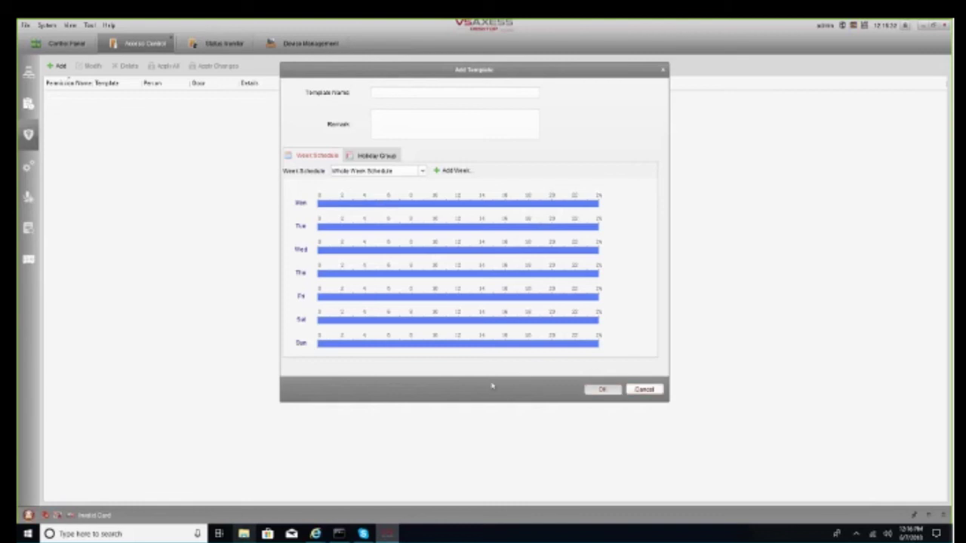
left_click(644, 390)
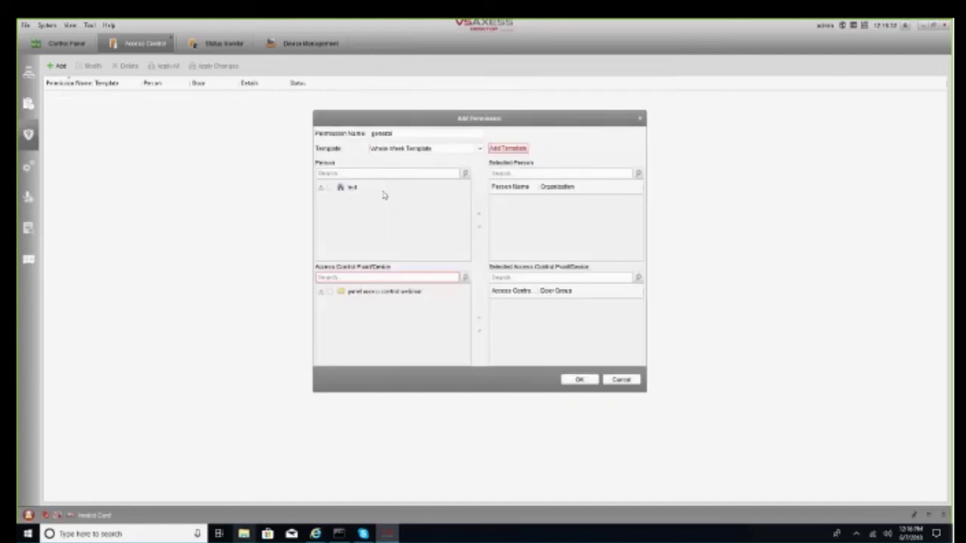
Add the test organization's person and the panel's Door1 and Door2, then save the permission
left_click(384, 189)
left_click(478, 214)
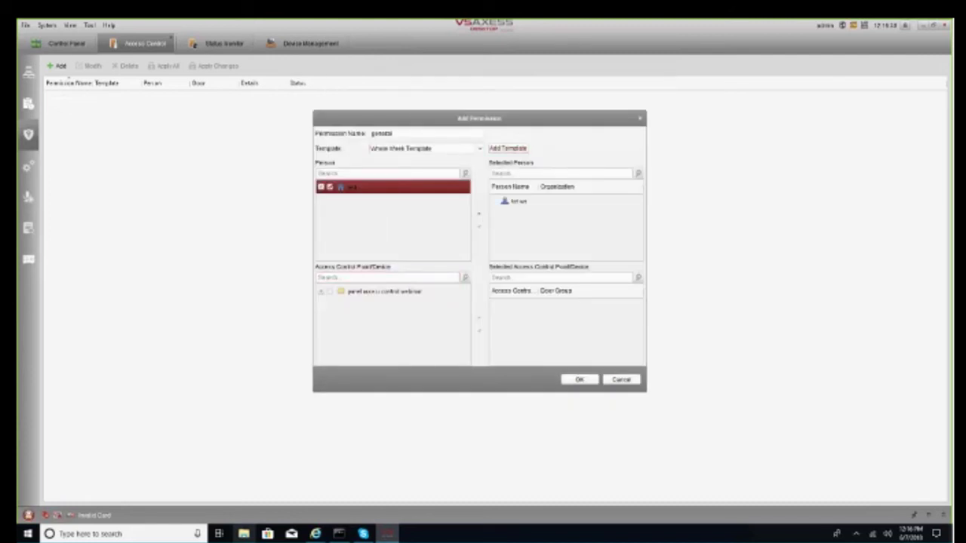
left_click(355, 291)
left_click(478, 318)
double_click(347, 188)
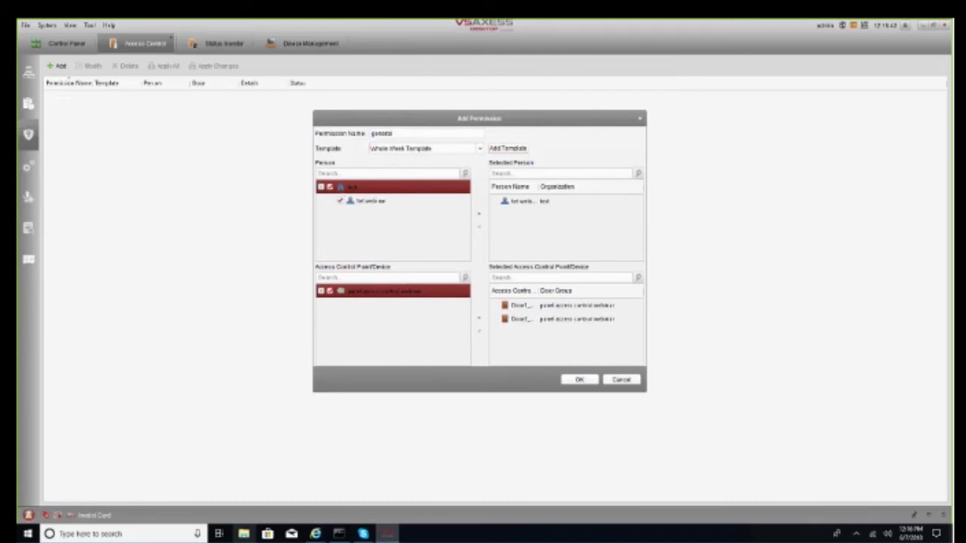
double_click(343, 291)
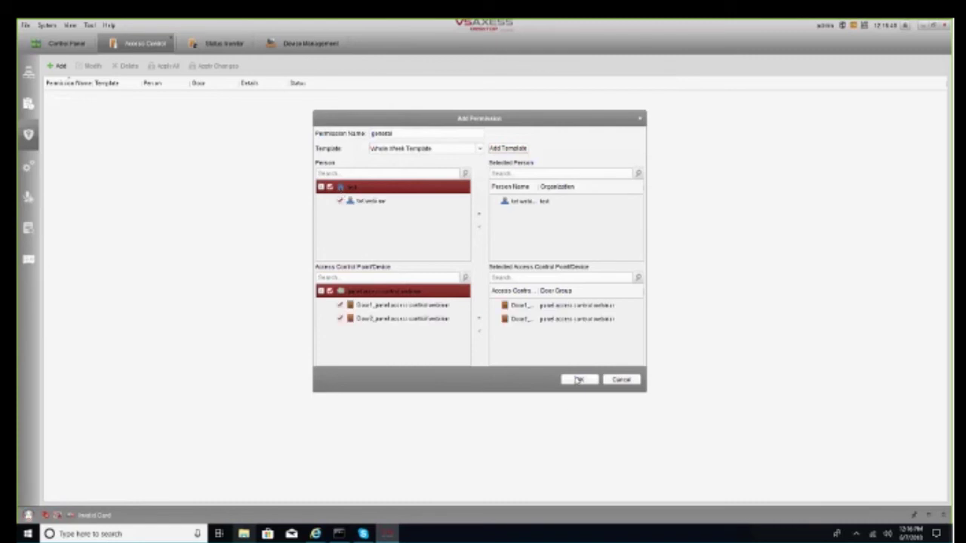
left_click(578, 381)
Apply the general permission to the panel now and check the card swiping records
left_click(456, 276)
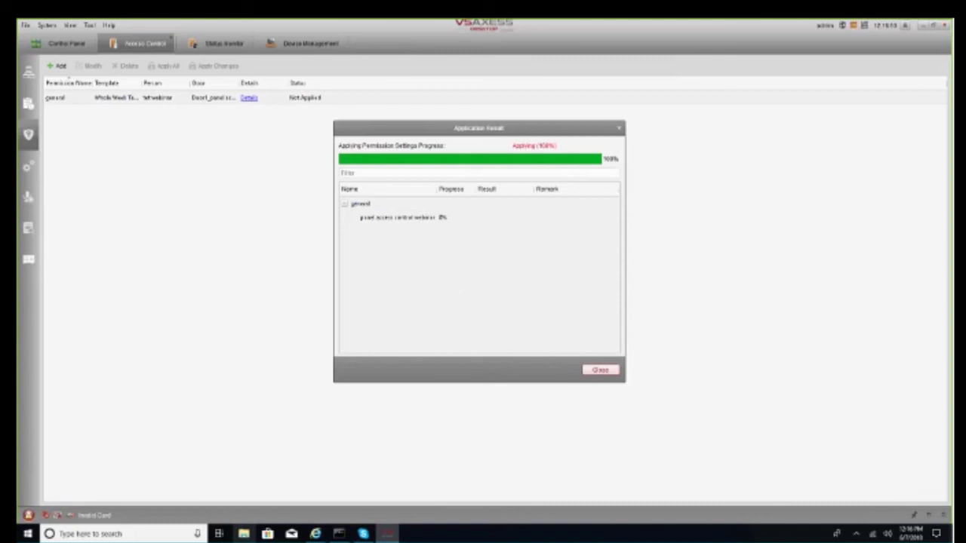
left_click(224, 43)
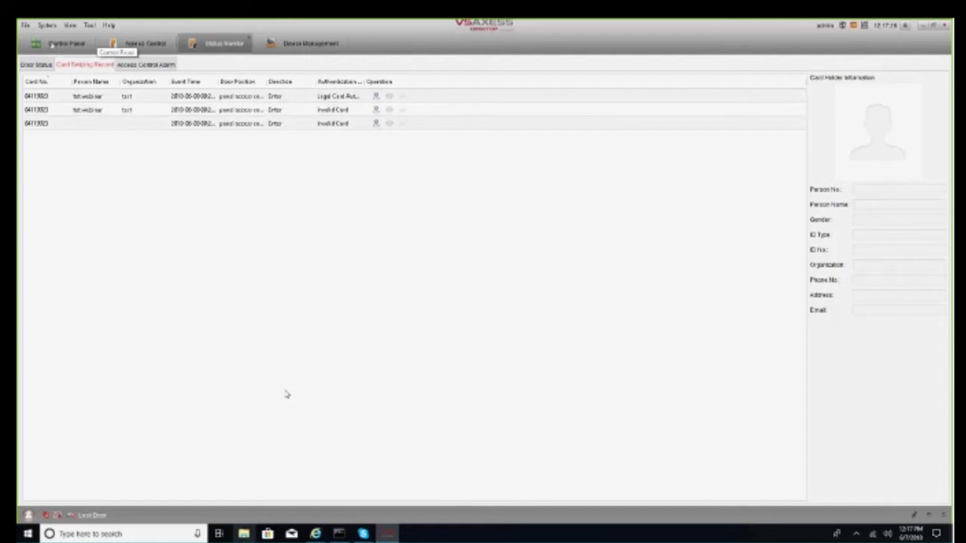
Open the alarm event log and select an Invalid Card alarm and a Motion Detection Alarm Start entry
left_click(66, 43)
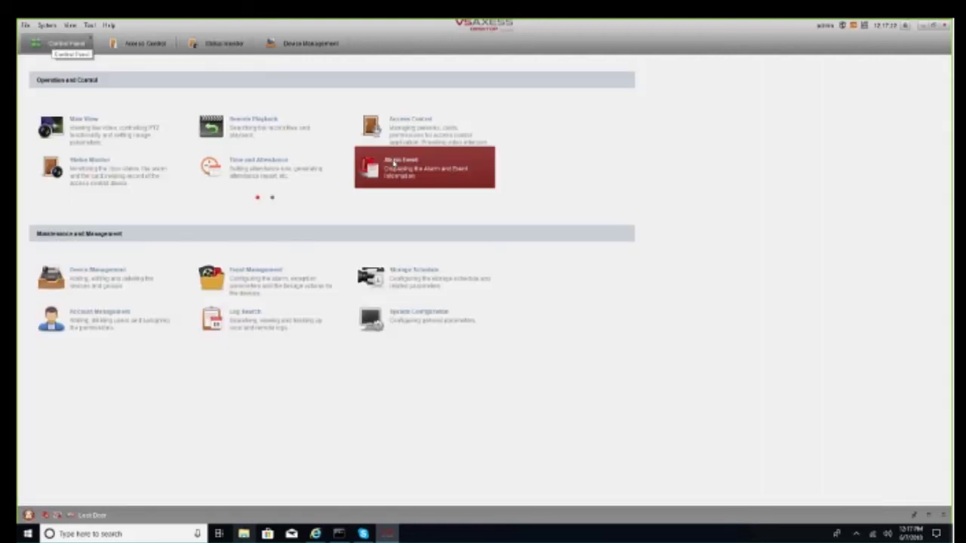
left_click(393, 162)
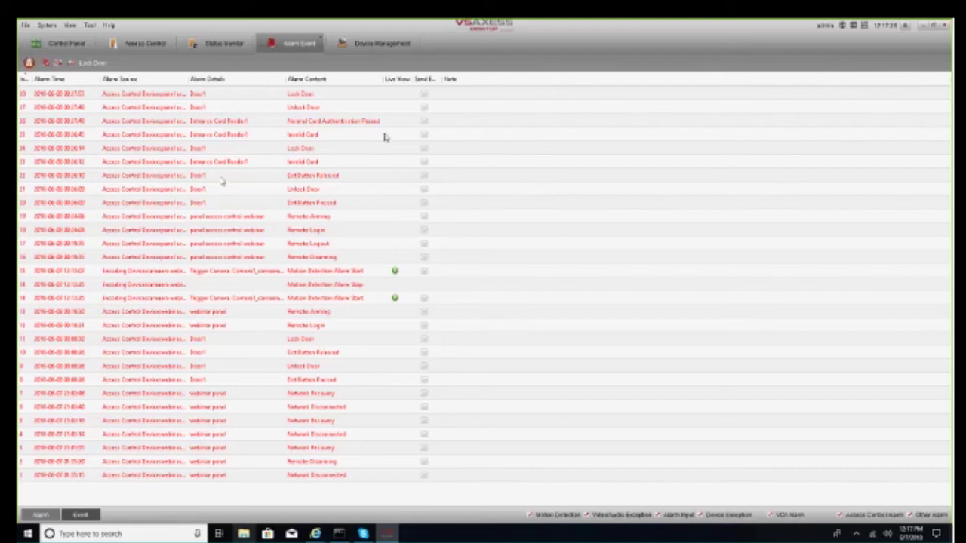
left_click(383, 161)
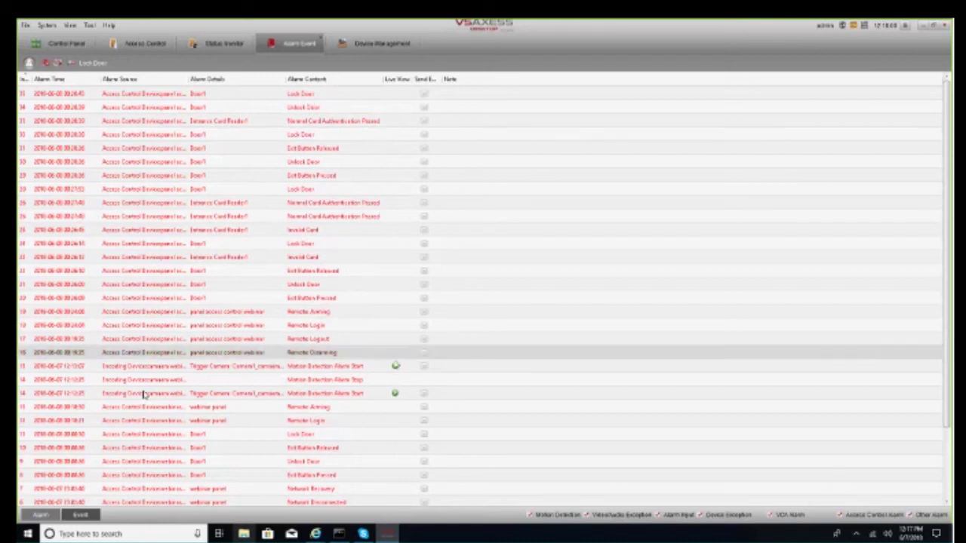
left_click(396, 372)
double_click(396, 372)
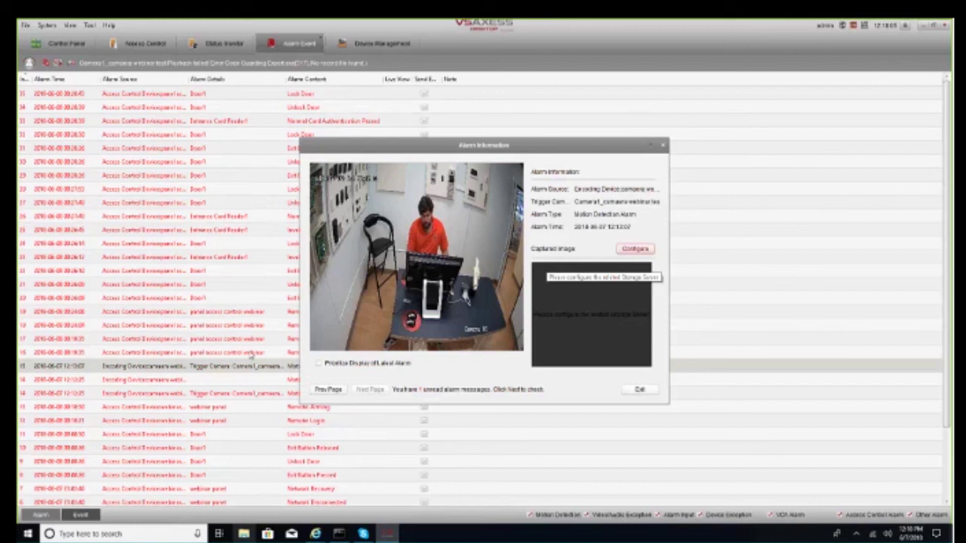
left_click(394, 396)
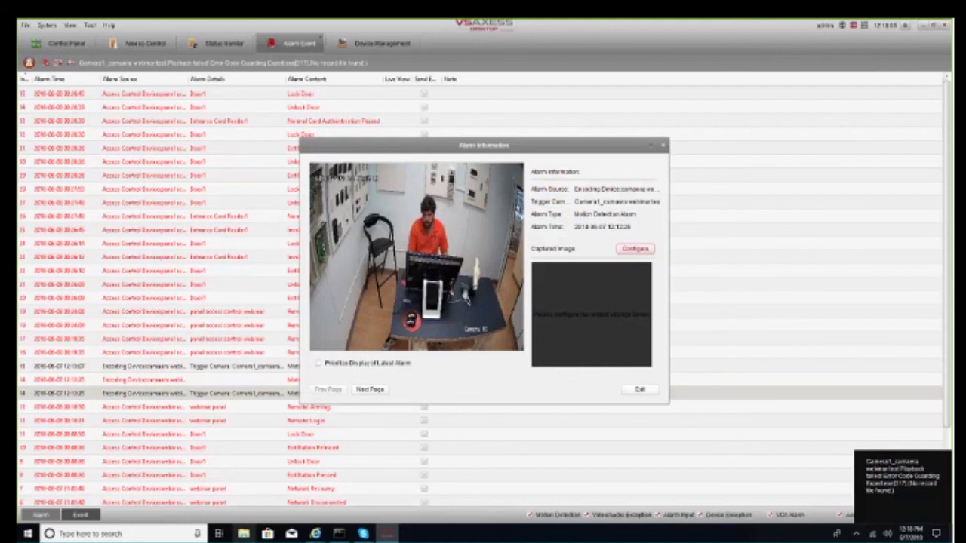
key("Escape")
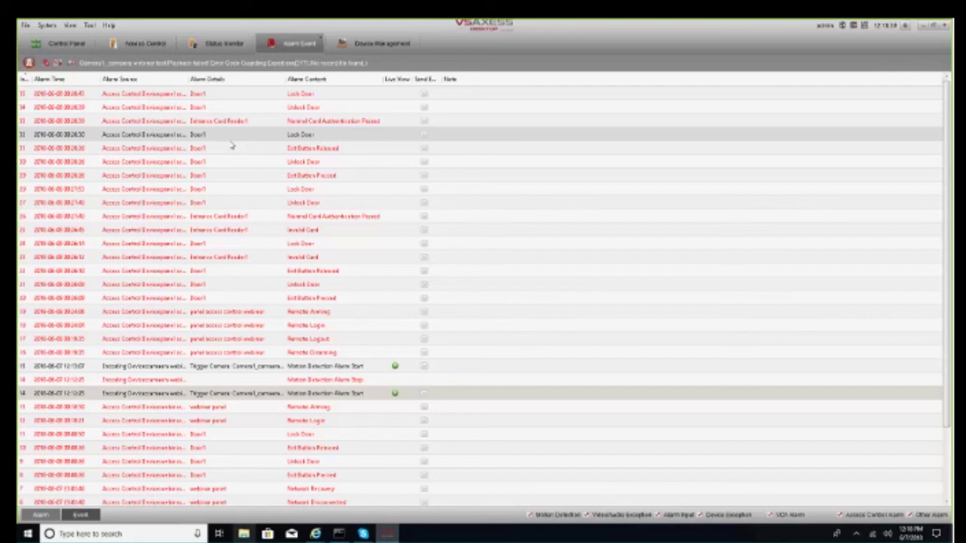
Look at the access controller in Device Management, then return to the Control Panel
left_click(363, 47)
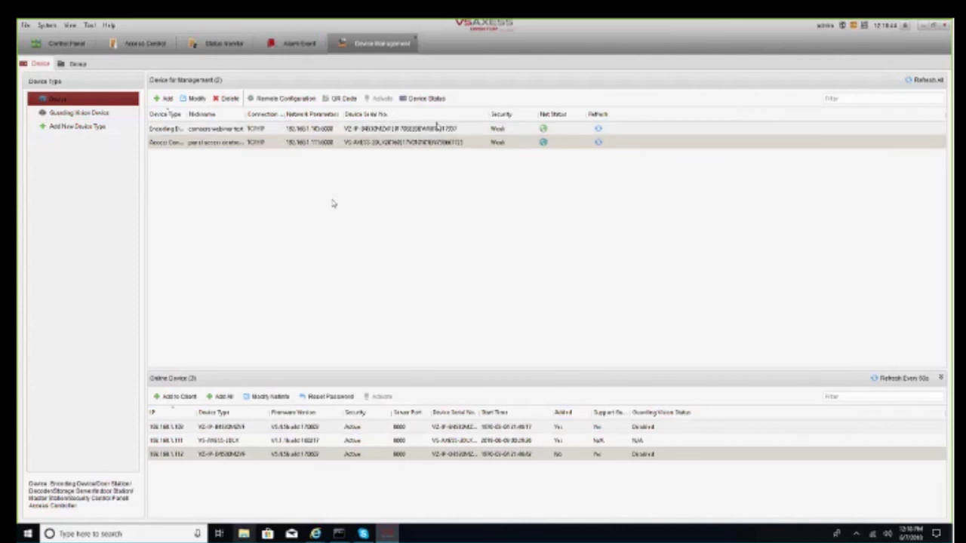
left_click(398, 141)
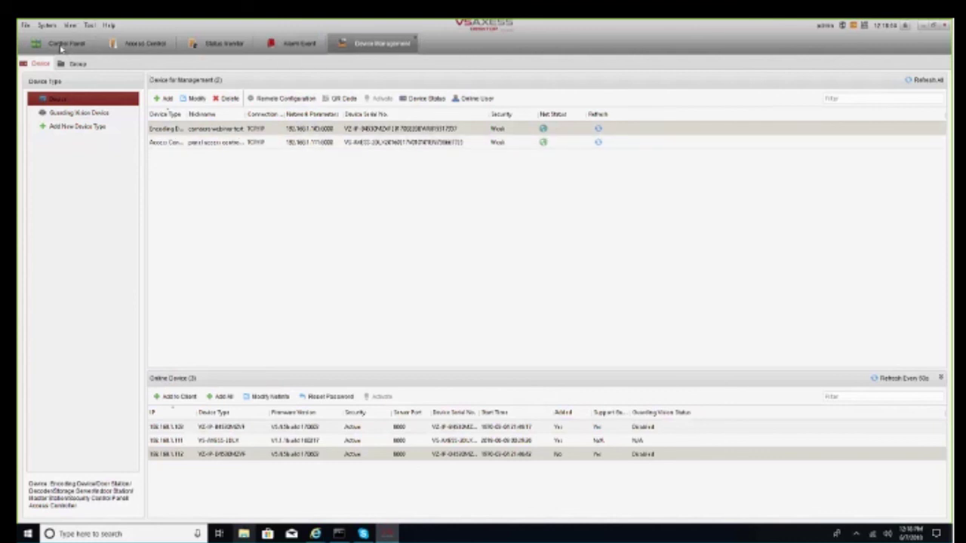
left_click(61, 47)
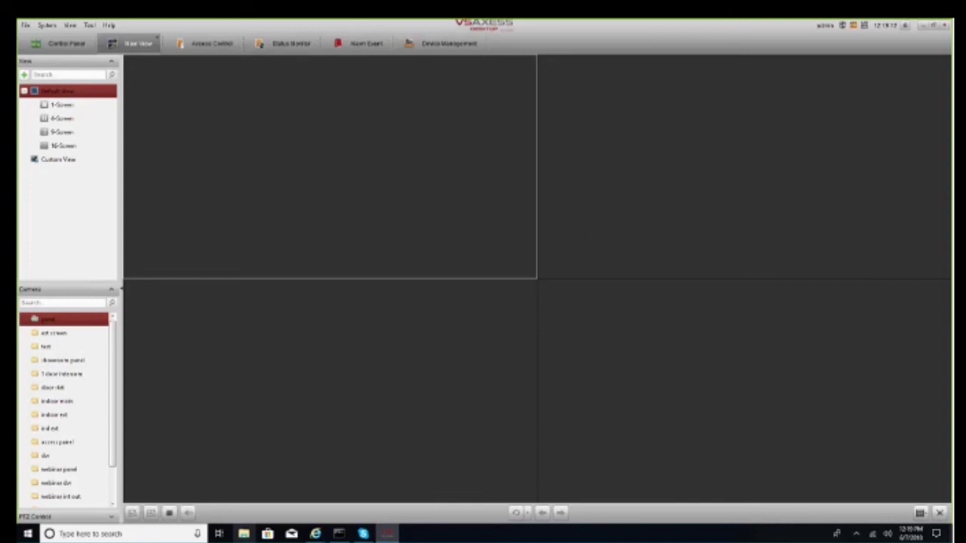
Show the camera webinar test camera in the bottom-left pane, maximize it, then restore four screens
scroll(27, 485, "down", 3)
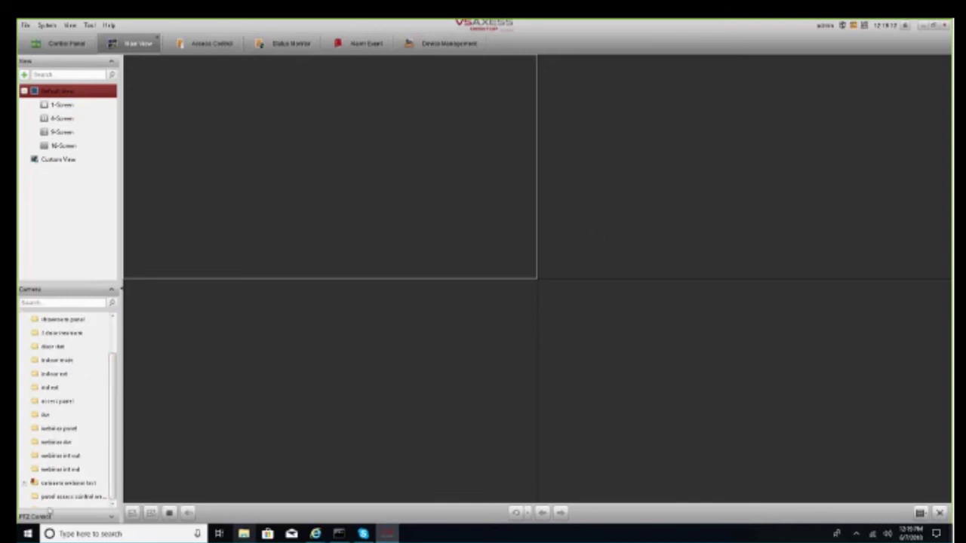
left_click(25, 484)
left_click(65, 497)
left_click(330, 390)
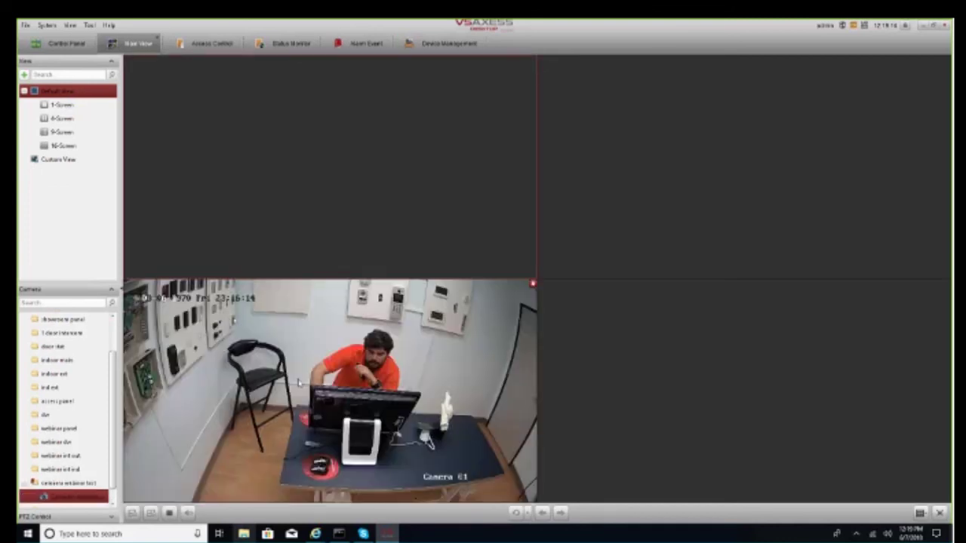
double_click(435, 467)
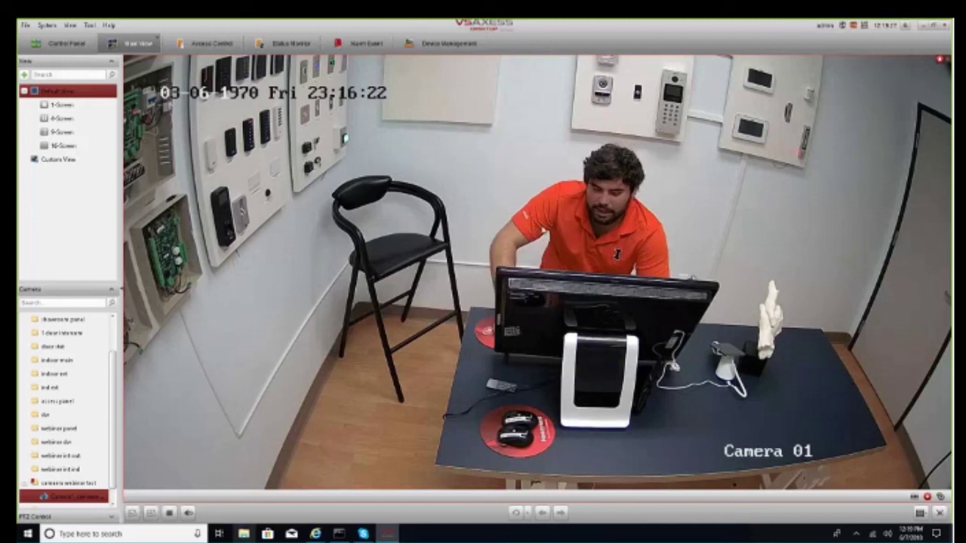
double_click(237, 433)
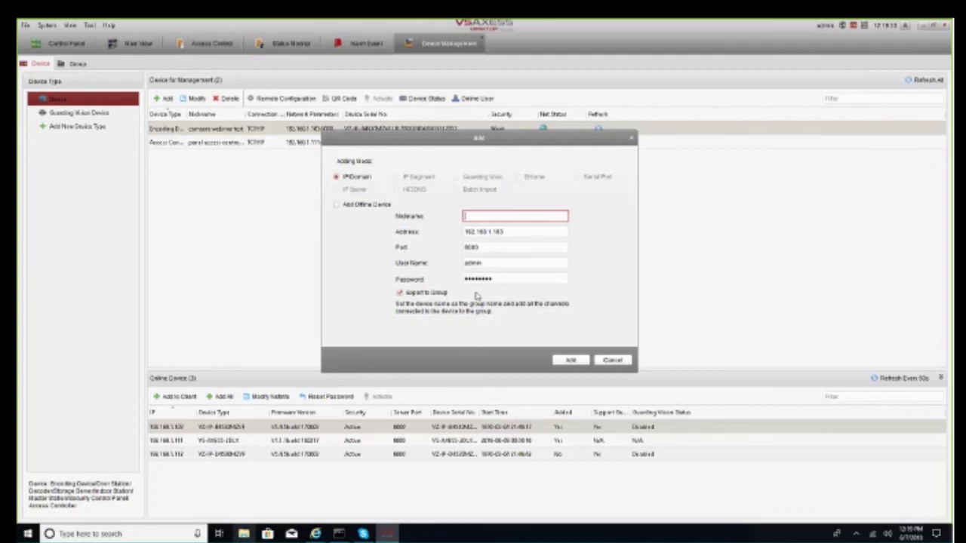
Paste in a nickname and the device password and try adding the camera
type("testwebinar com 2")
left_click(517, 280)
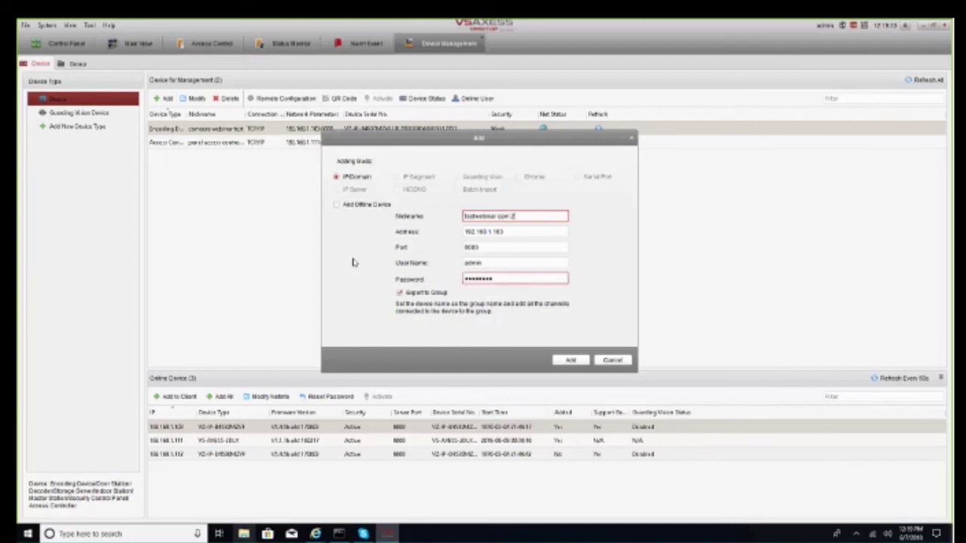
key("ctrl+v")
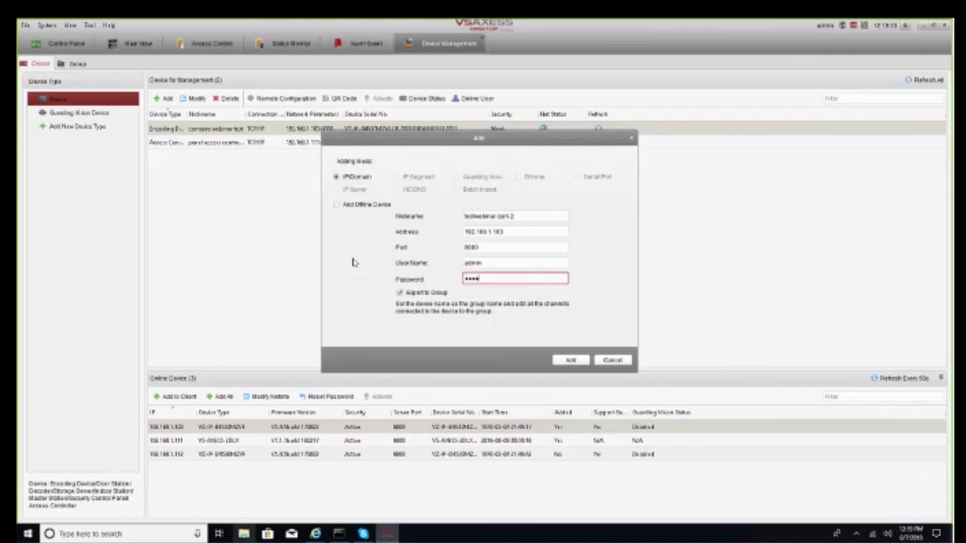
key("ctrl+v")
left_click(559, 362)
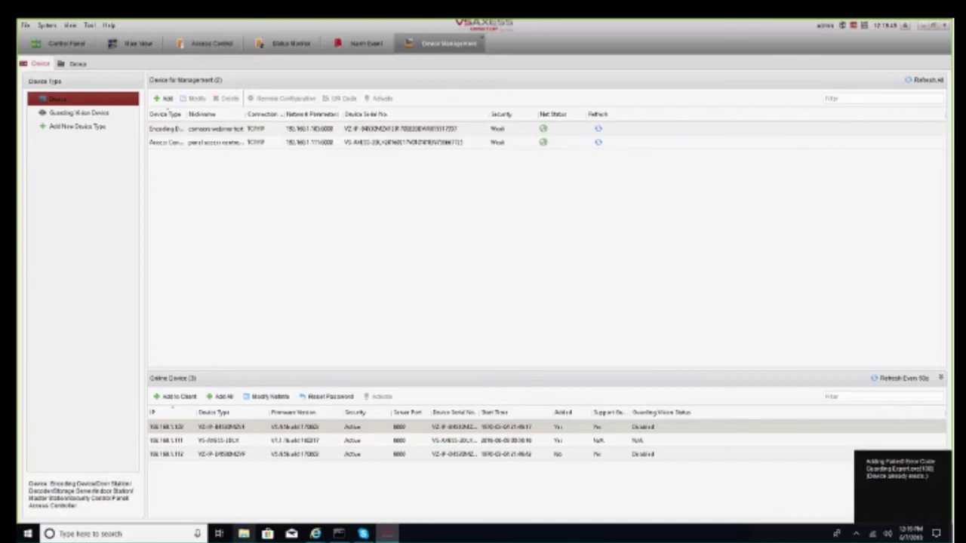
Retry adding the camera with nickname 'foxcam 2 webinar' and the device password
left_click(163, 98)
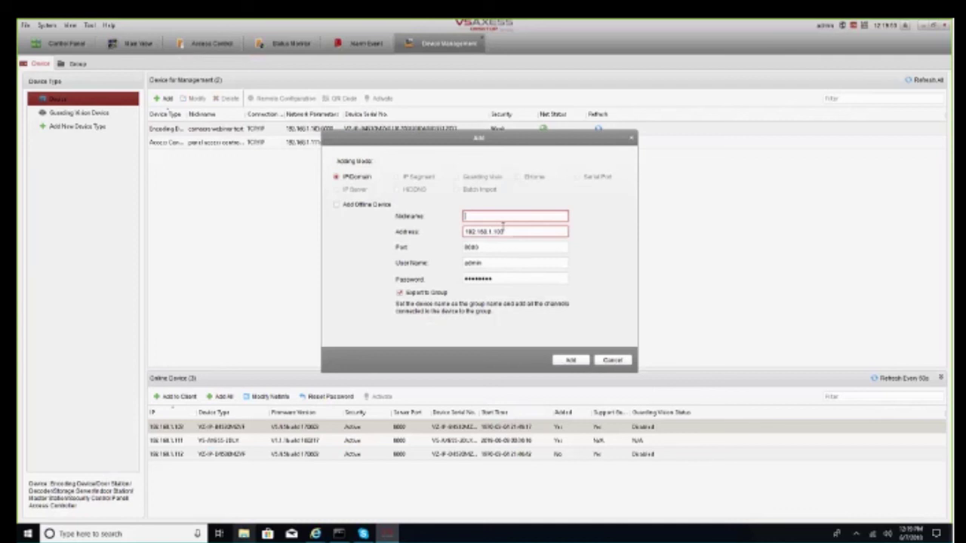
type("foxcam 2 webinar")
key("Tab")
key("Tab")
key("Tab")
key("Tab")
type("1")
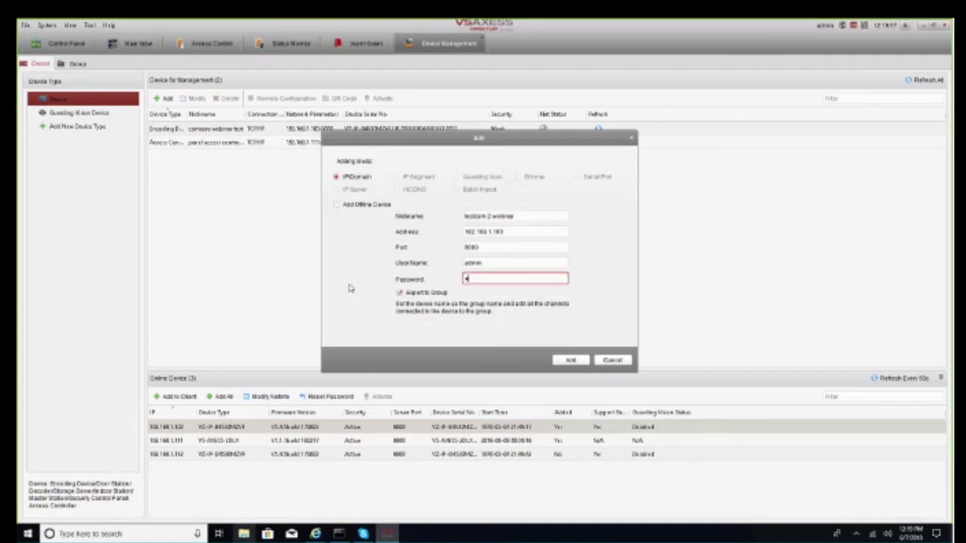
type("234567")
key("Return")
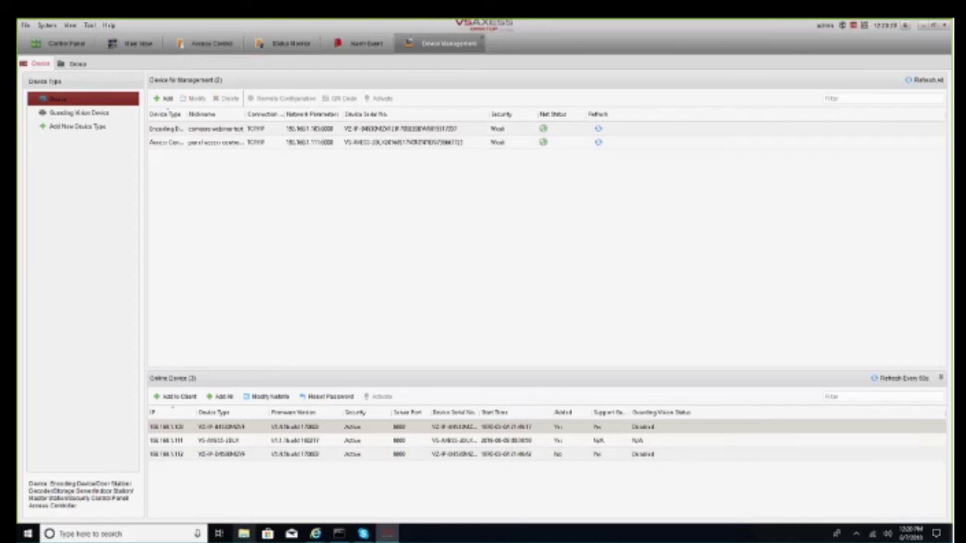
Review the card swiping records and the applied general permission, then return to Control Panel
left_click(306, 46)
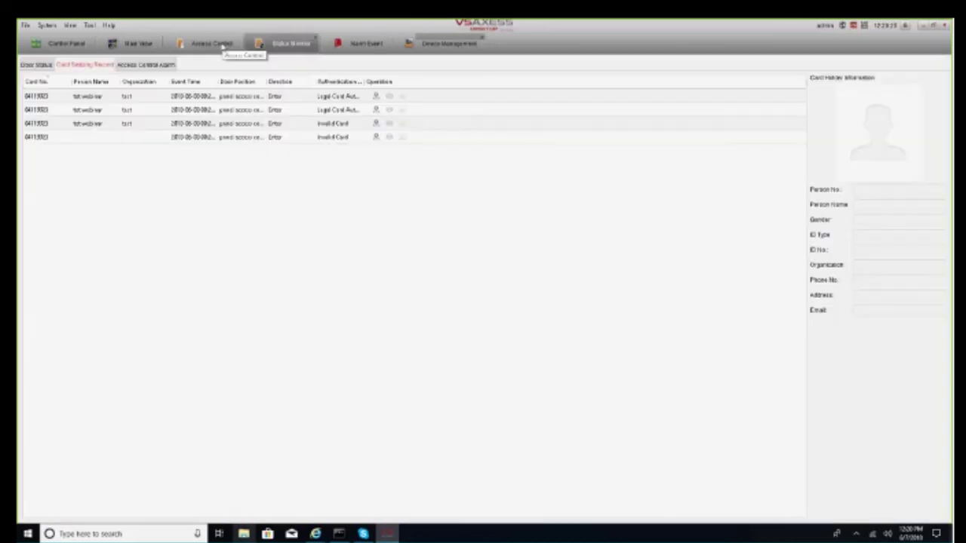
left_click(221, 45)
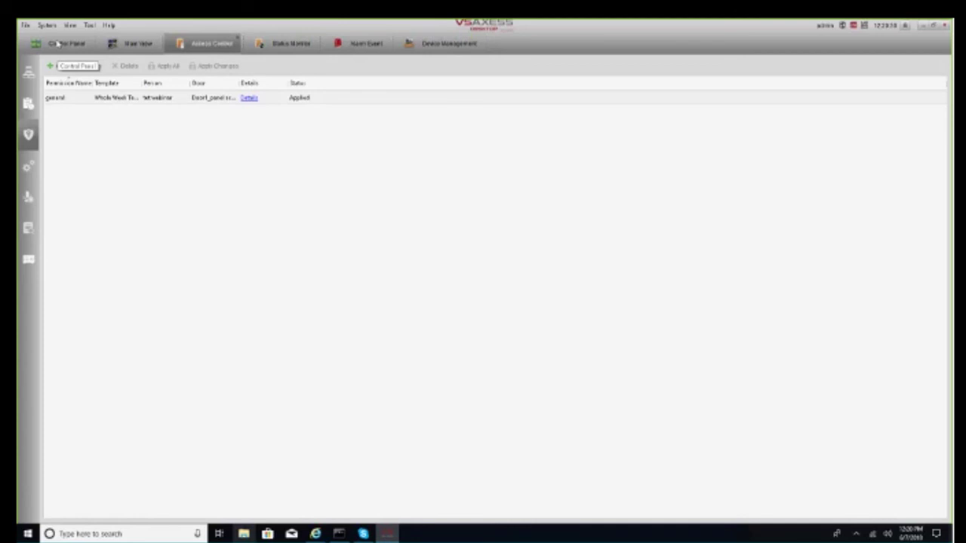
left_click(57, 43)
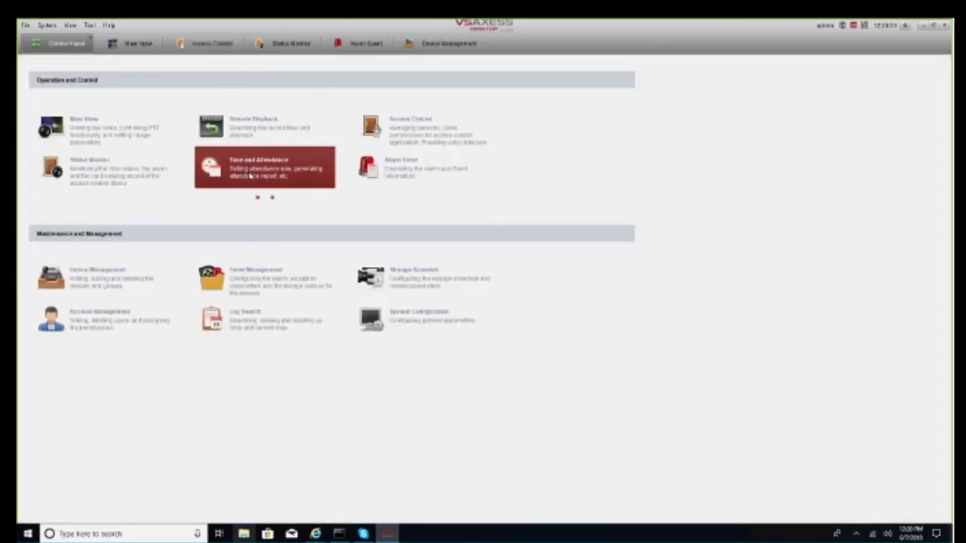
Browse Time and Attendance's shift schedule and advanced settings pages, ending on Attendance Statistics
left_click(250, 176)
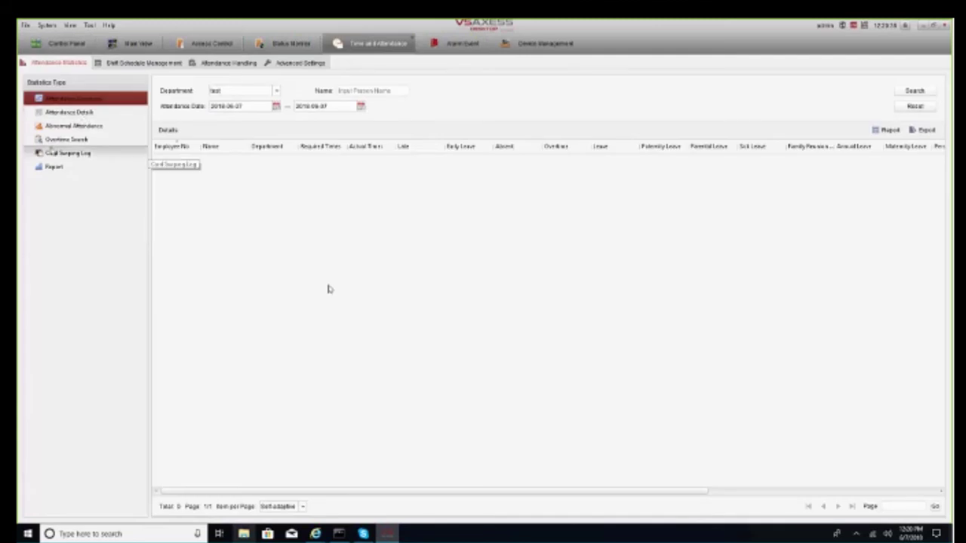
left_click(135, 63)
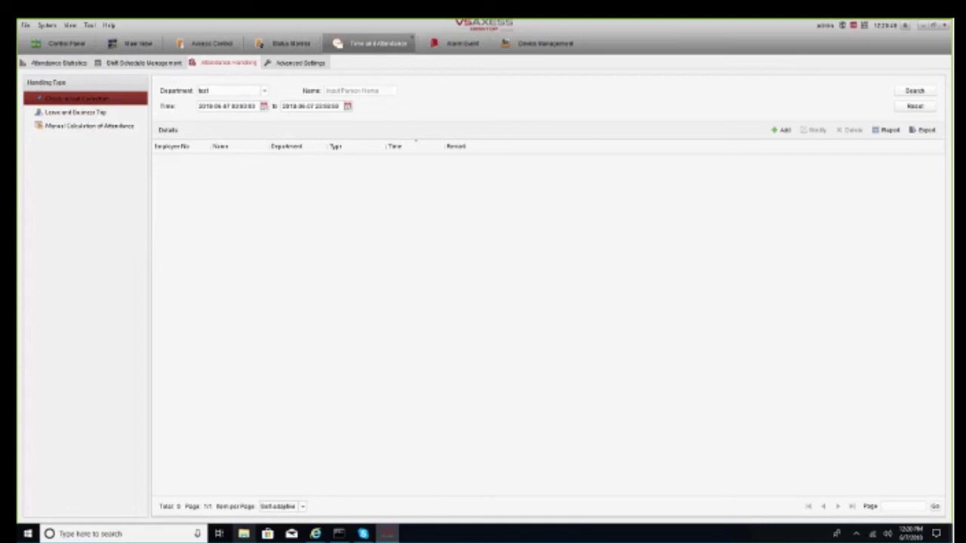
left_click(300, 64)
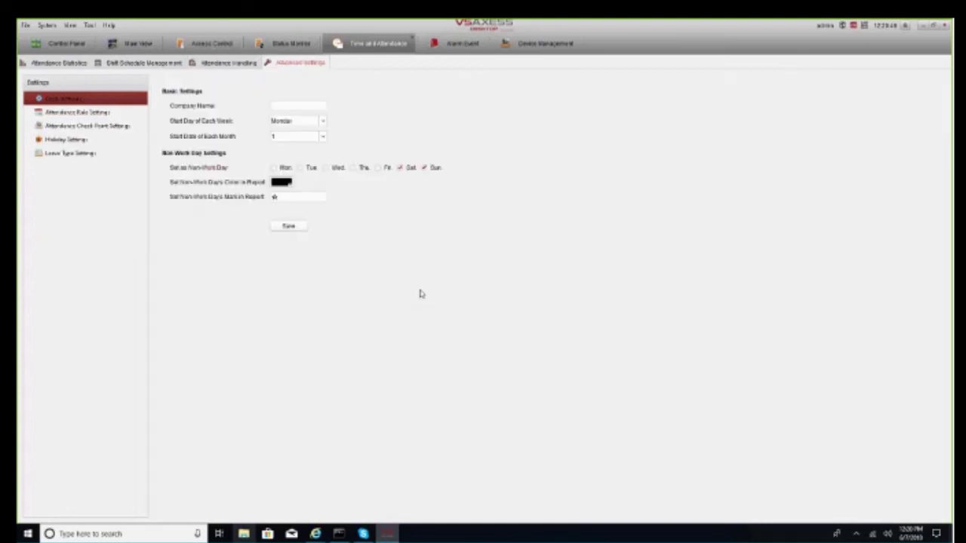
left_click(36, 62)
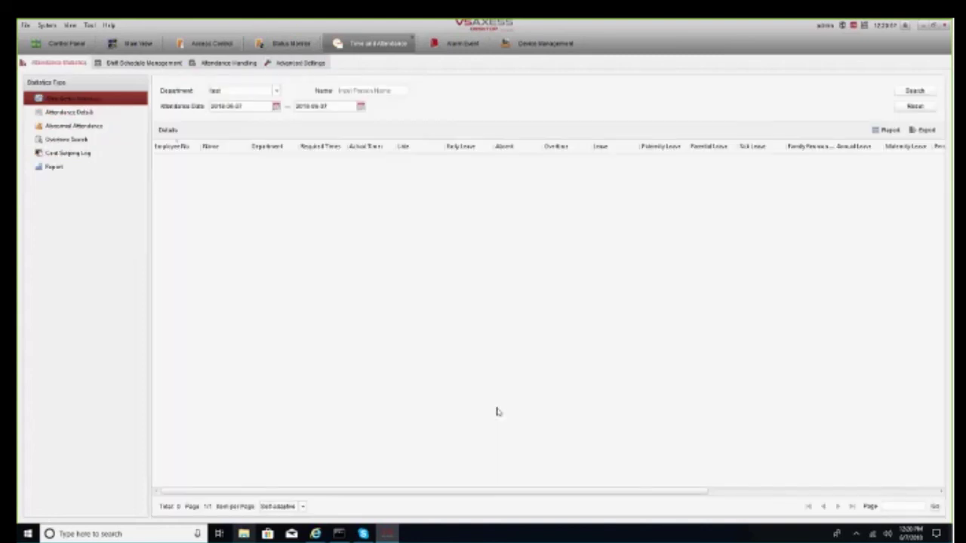